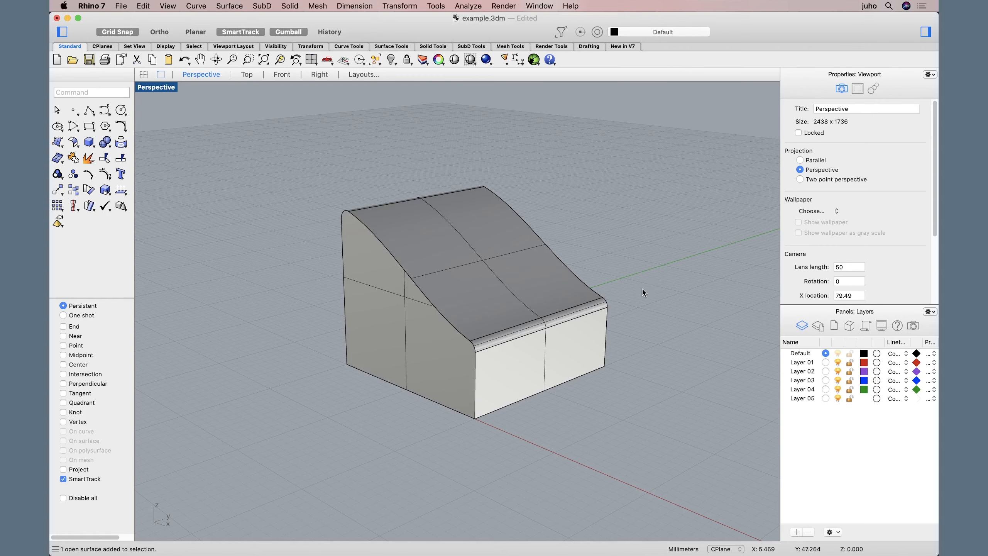
# Try moving the sloped top surface straight up off the body and undo the move
pyautogui.click(538, 285)
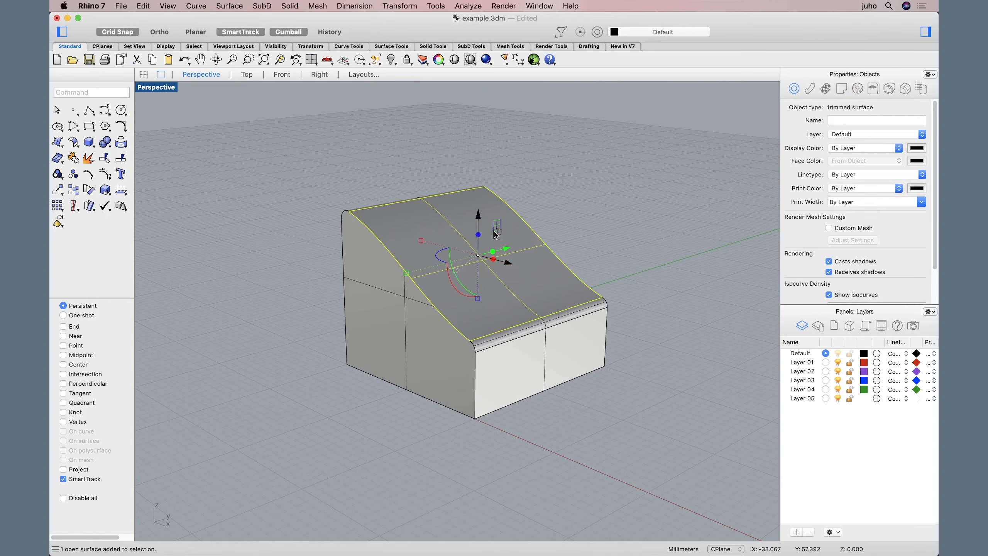
pyautogui.moveTo(478, 216); pyautogui.dragTo(477, 180)
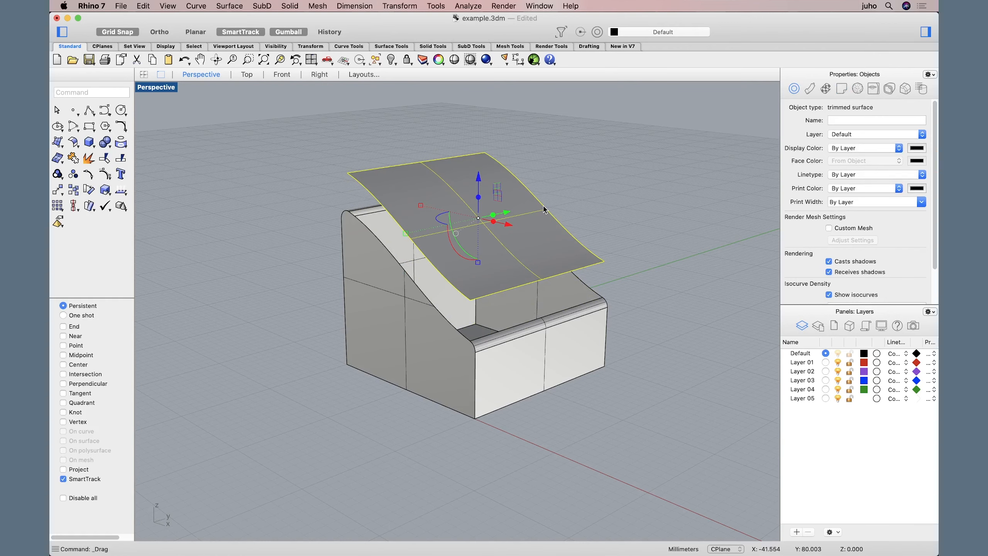
pyautogui.press('cmd+z')
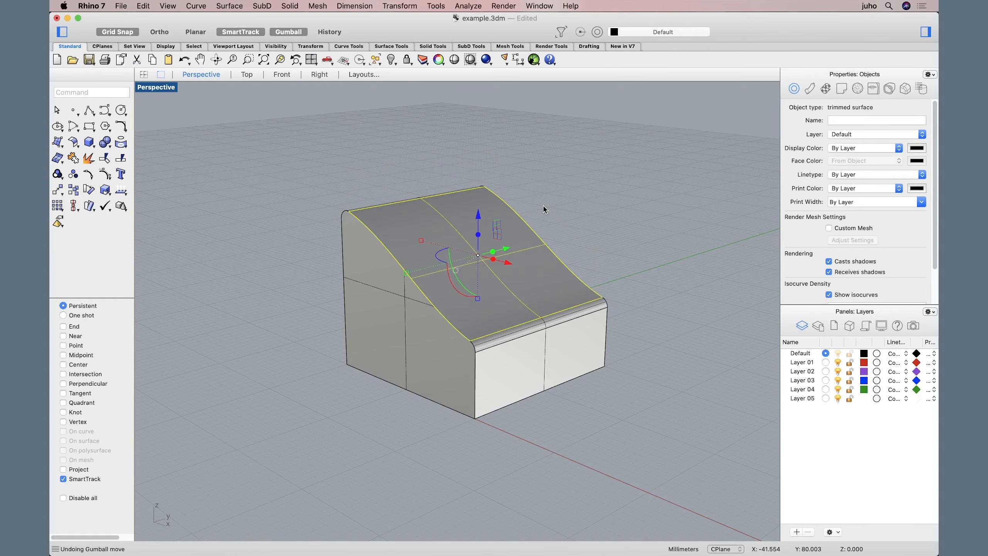
# Start exporting all of the model's separate surfaces and curves in OBJ format under the file name example-open
pyautogui.click(612, 320)
pyautogui.moveTo(678, 483); pyautogui.dragTo(307, 183)
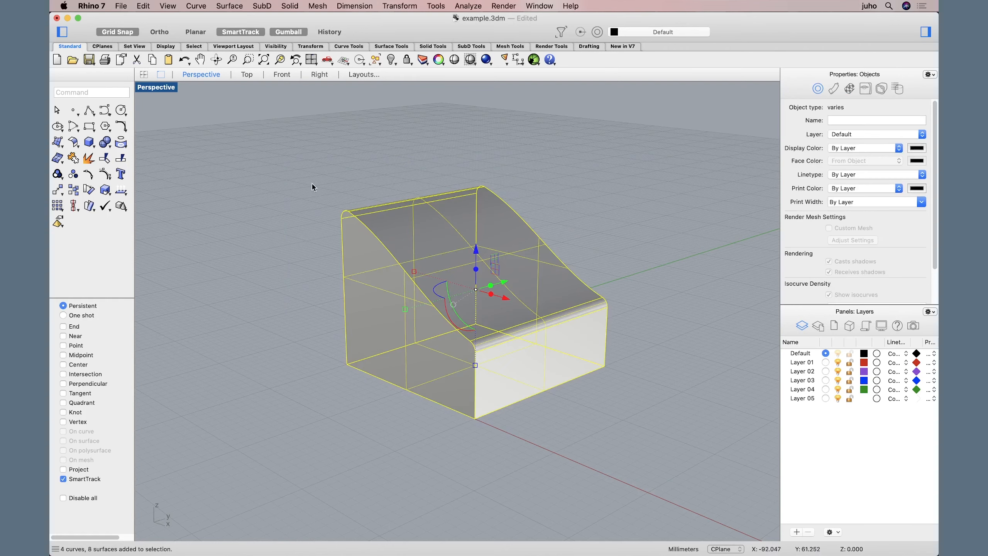
pyautogui.click(120, 6)
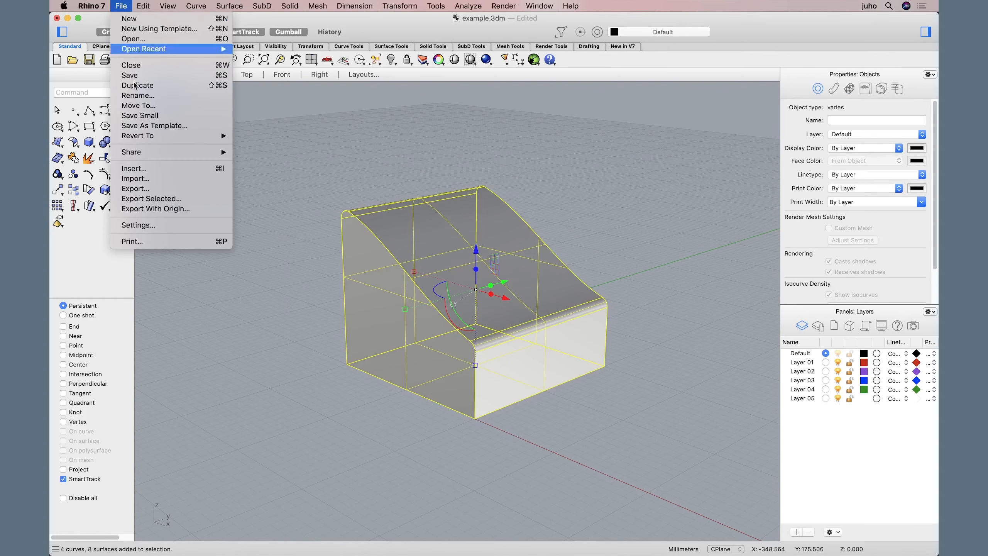
pyautogui.click(166, 198)
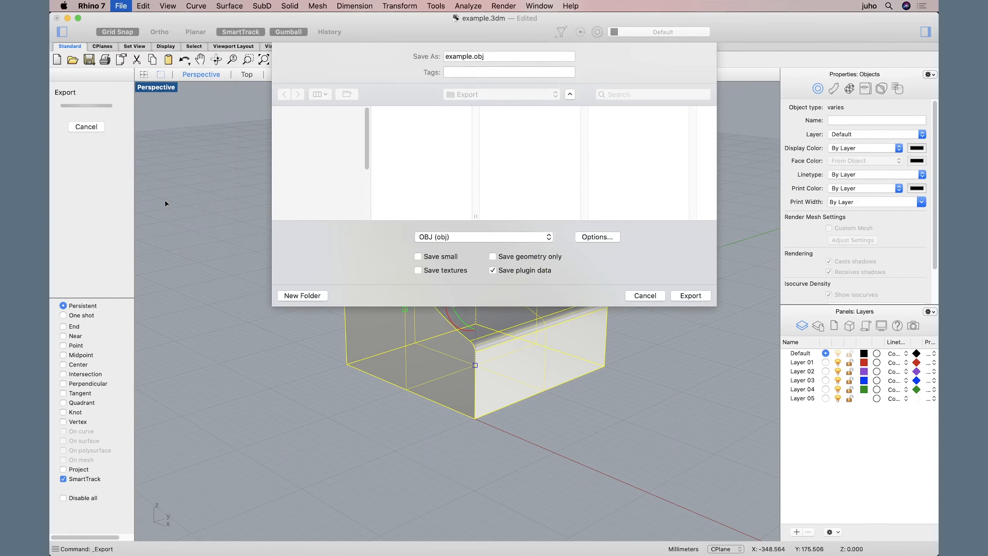
pyautogui.click(466, 237)
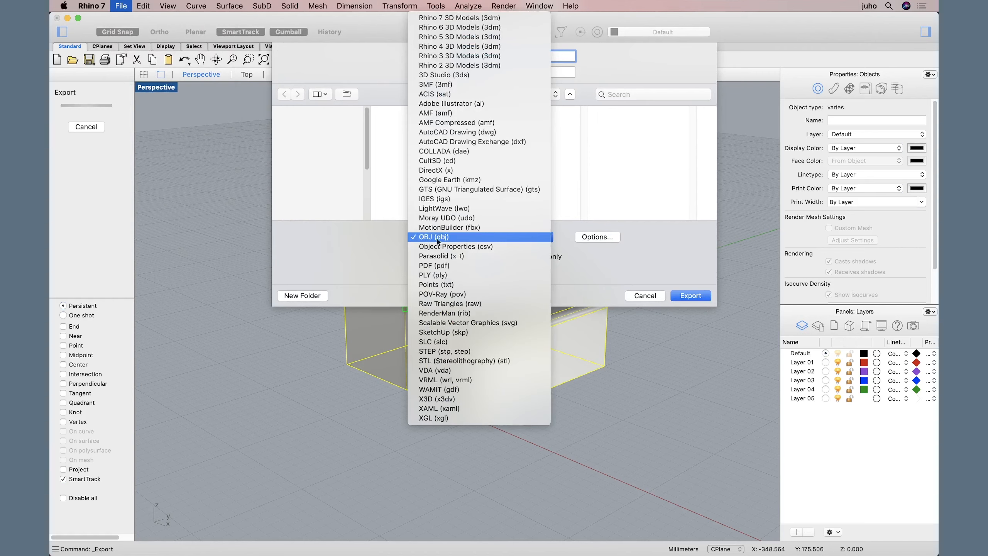
pyautogui.click(384, 236)
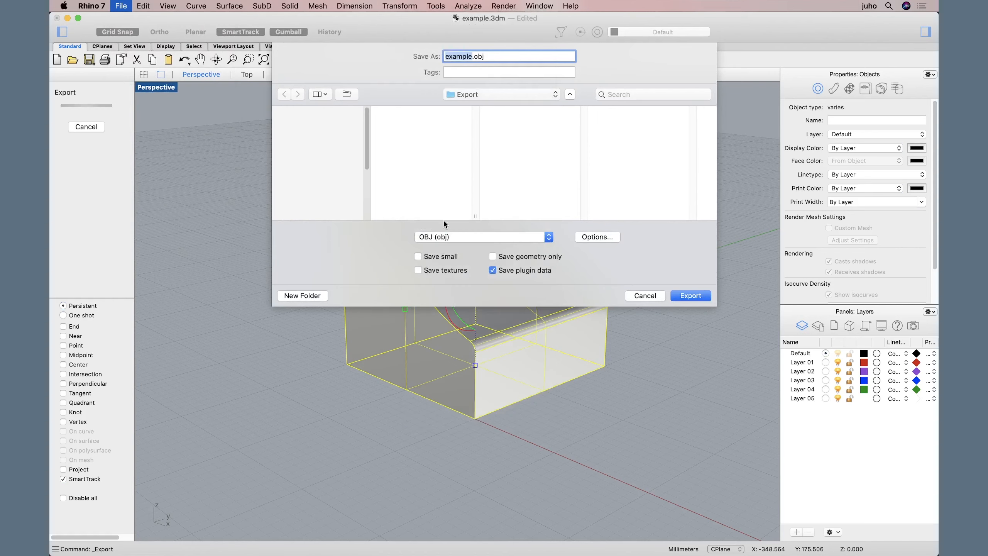
pyautogui.click(472, 55)
pyautogui.write('-open')
pyautogui.click(706, 297)
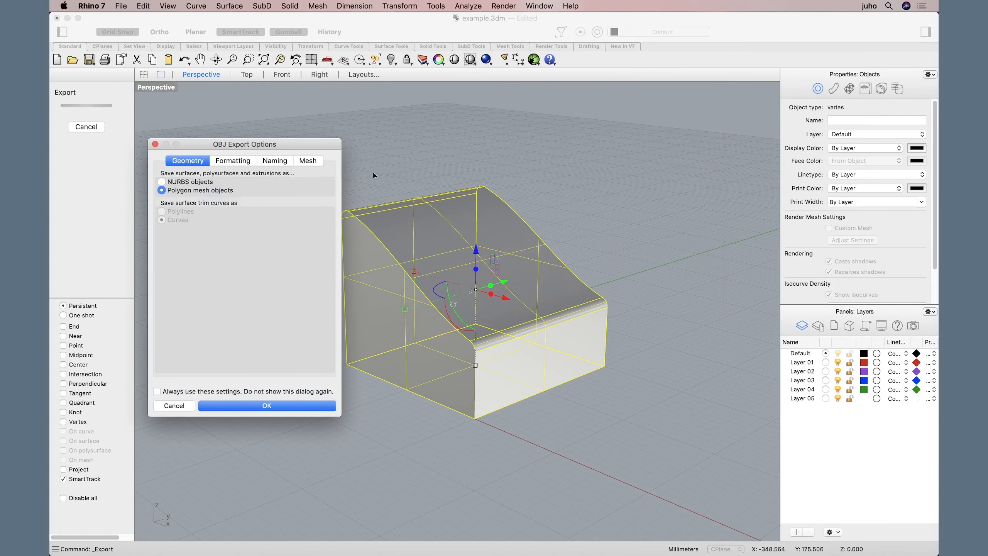
# Review the geometry, formatting, naming and mesh options of the OBJ export, exclude texture coordinates and accept the options
pyautogui.moveTo(323, 144); pyautogui.dragTo(701, 110)
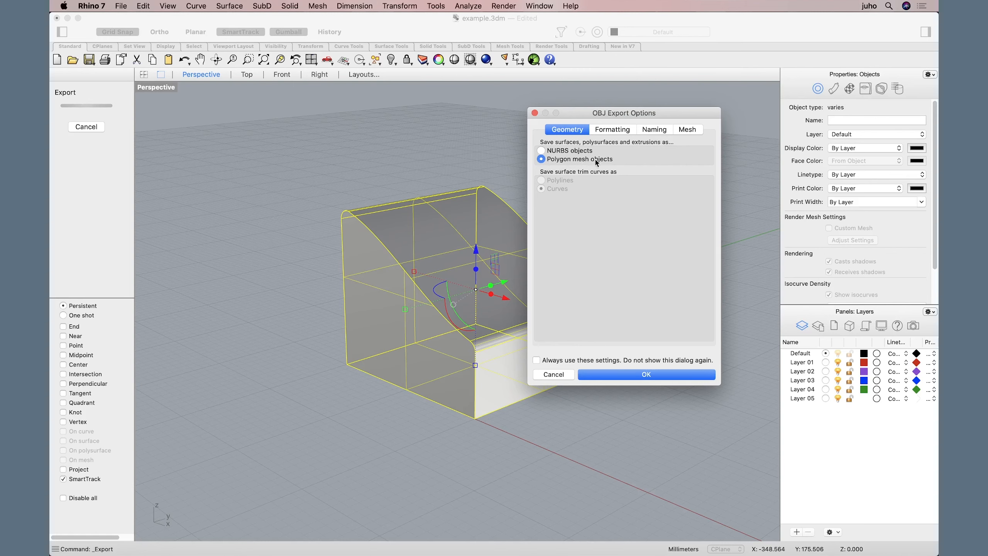
pyautogui.click(616, 132)
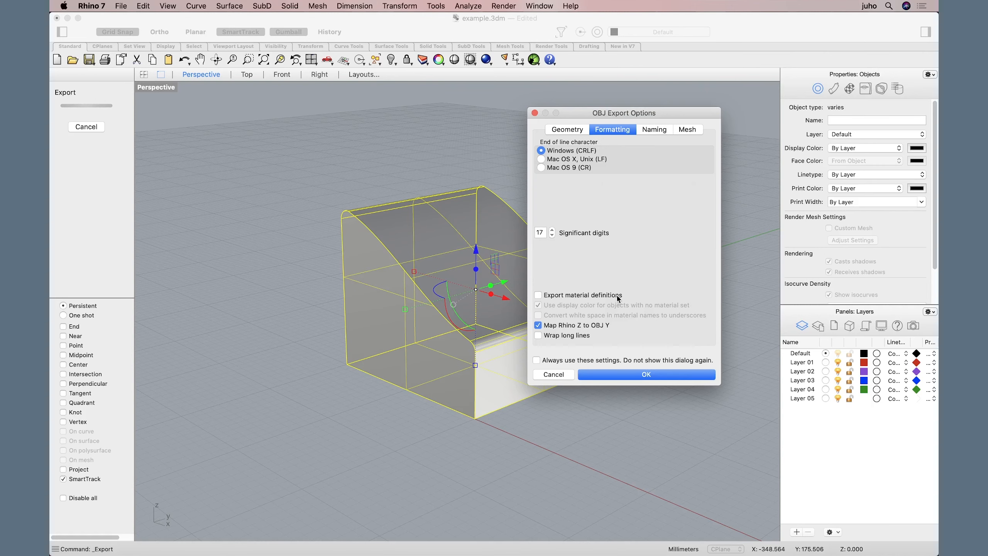
pyautogui.click(654, 130)
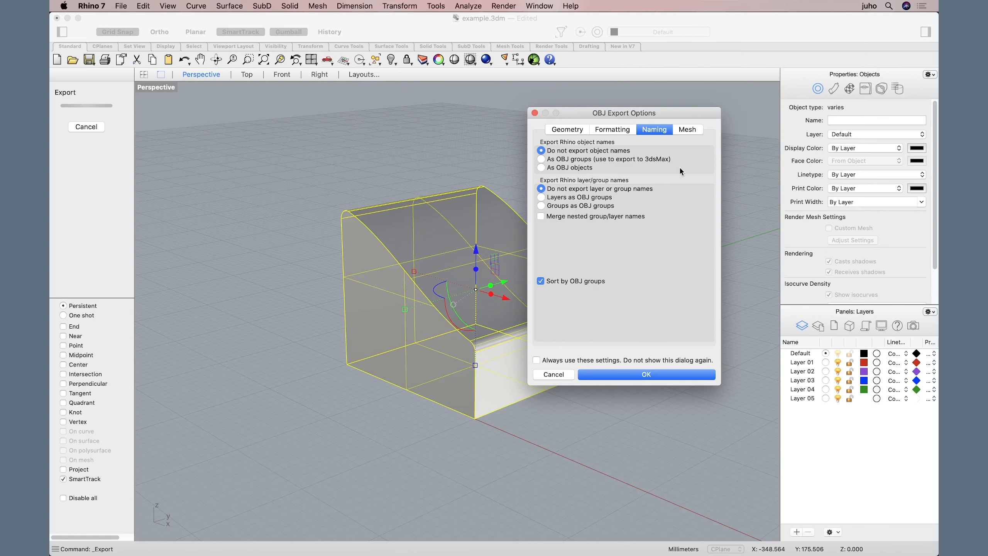
pyautogui.click(686, 130)
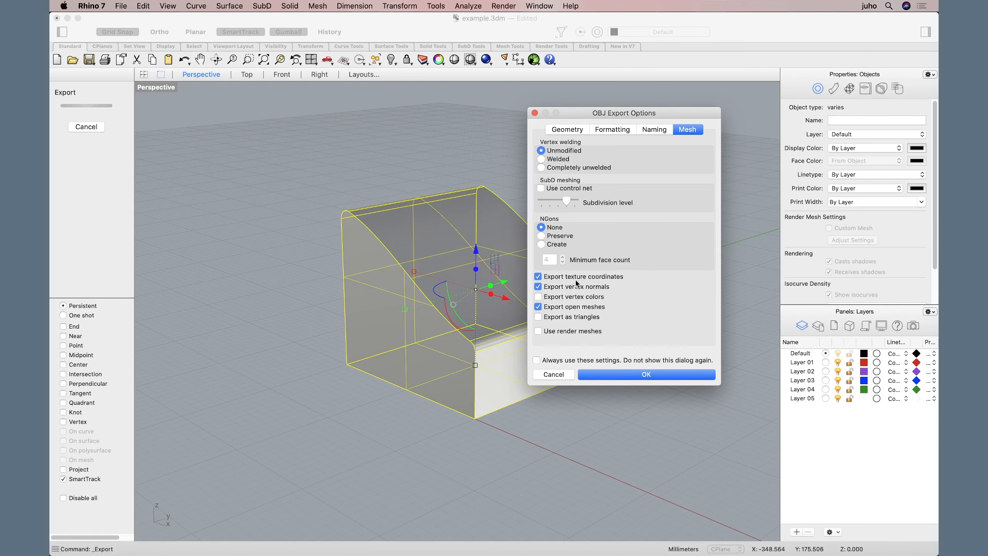
pyautogui.click(539, 277)
pyautogui.click(620, 131)
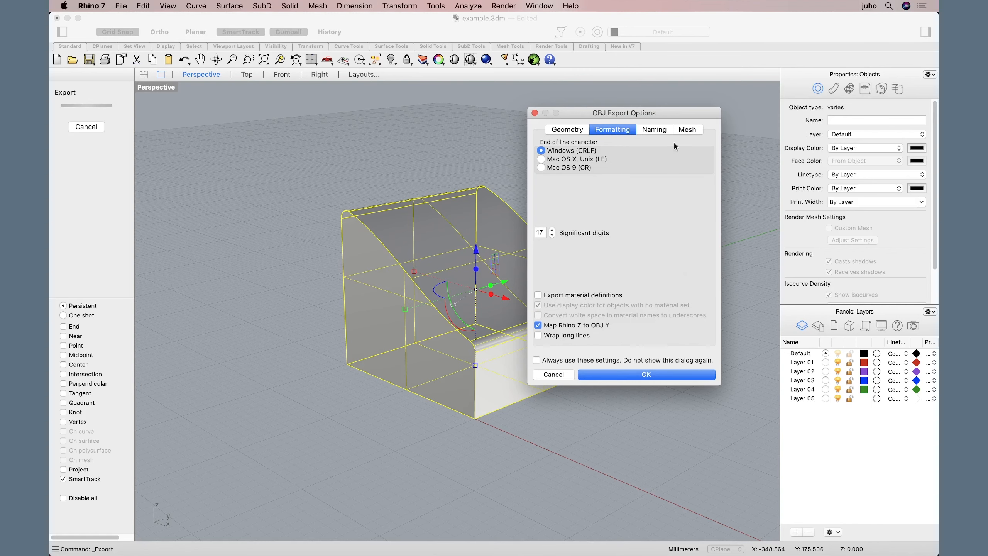
pyautogui.click(693, 130)
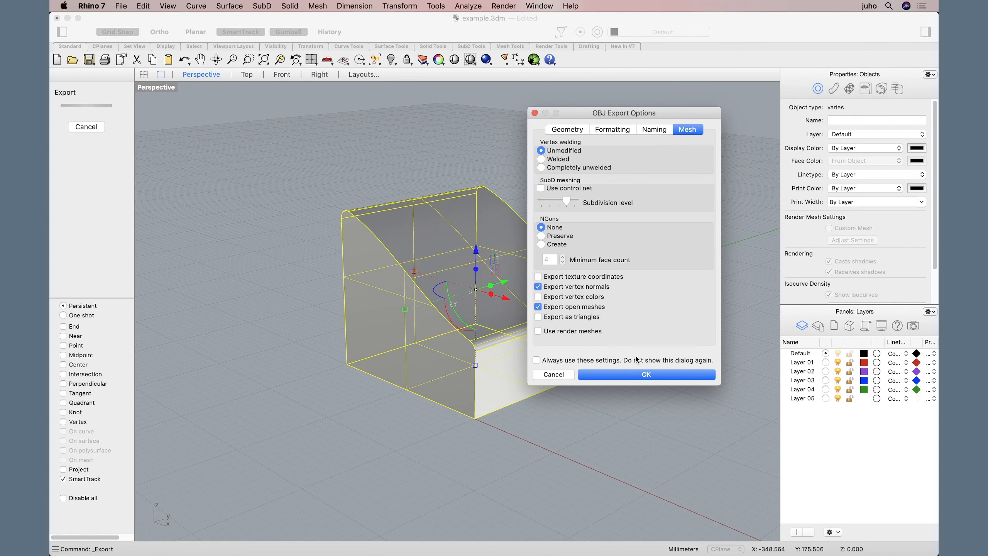
pyautogui.click(660, 374)
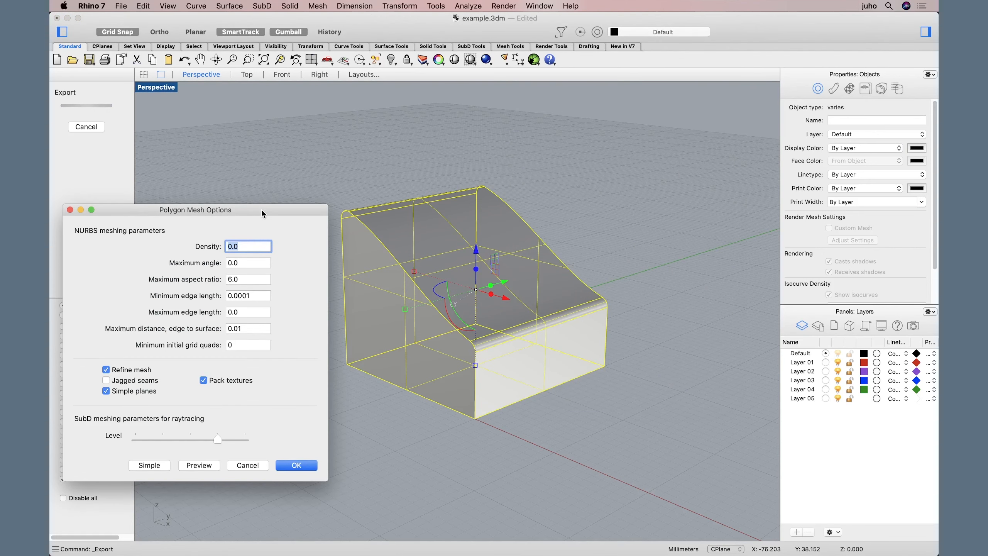
# Preview the polygon mesh of the open surfaces, accept the meshing parameters to finish the export, and deselect everything
pyautogui.moveTo(262, 212); pyautogui.dragTo(265, 177)
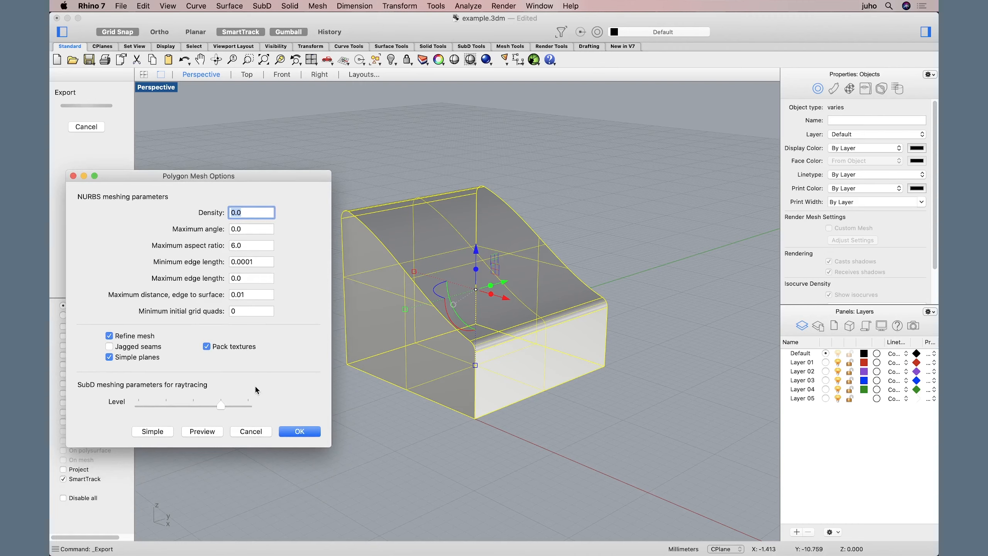
pyautogui.click(202, 431)
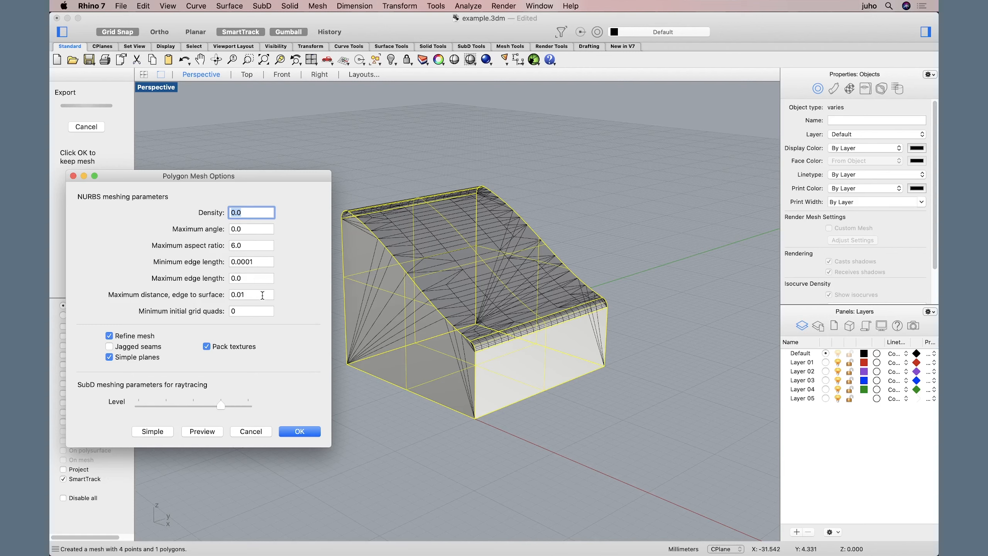
pyautogui.click(299, 431)
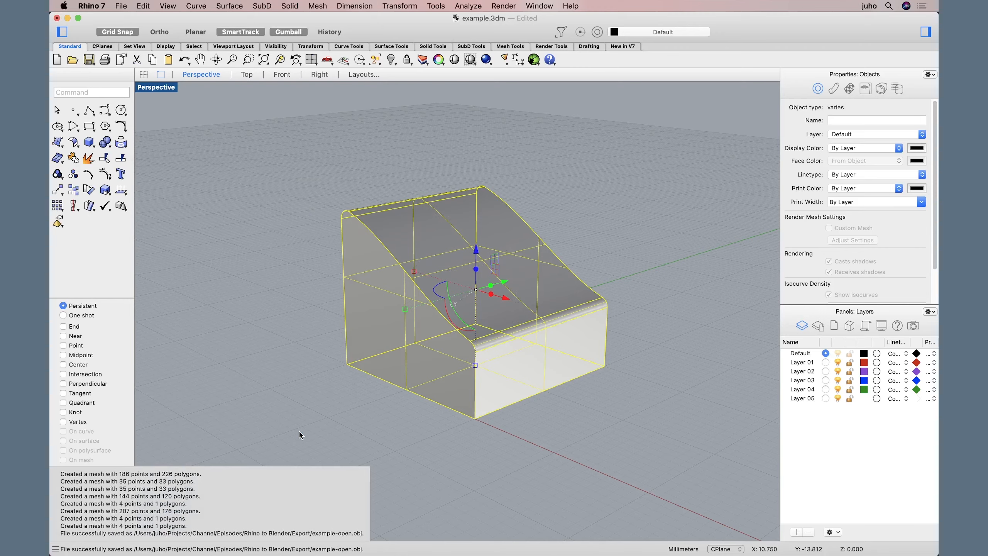
pyautogui.click(299, 430)
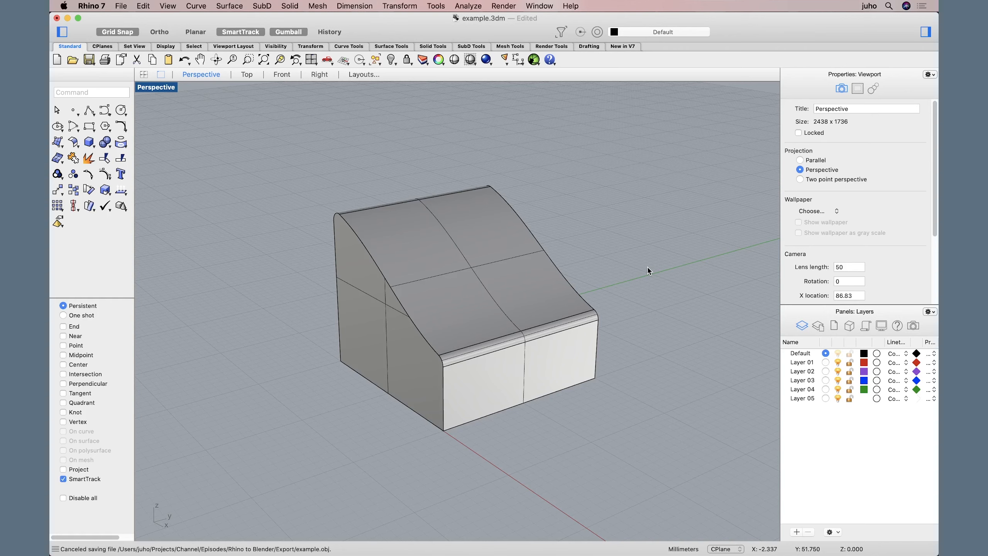
# Combine all of the separate surfaces into one closed solid with Create Solid
pyautogui.click(511, 279)
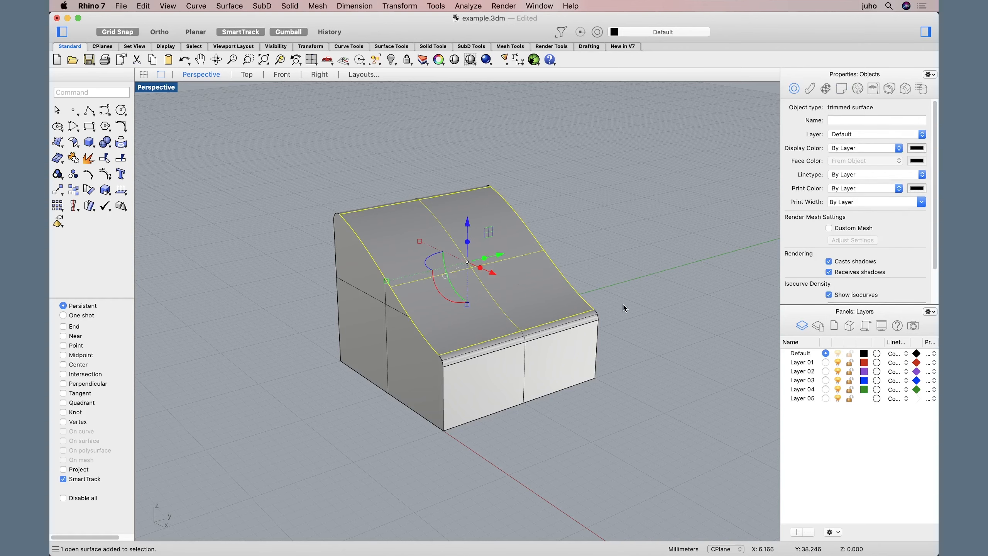
pyautogui.click(656, 385)
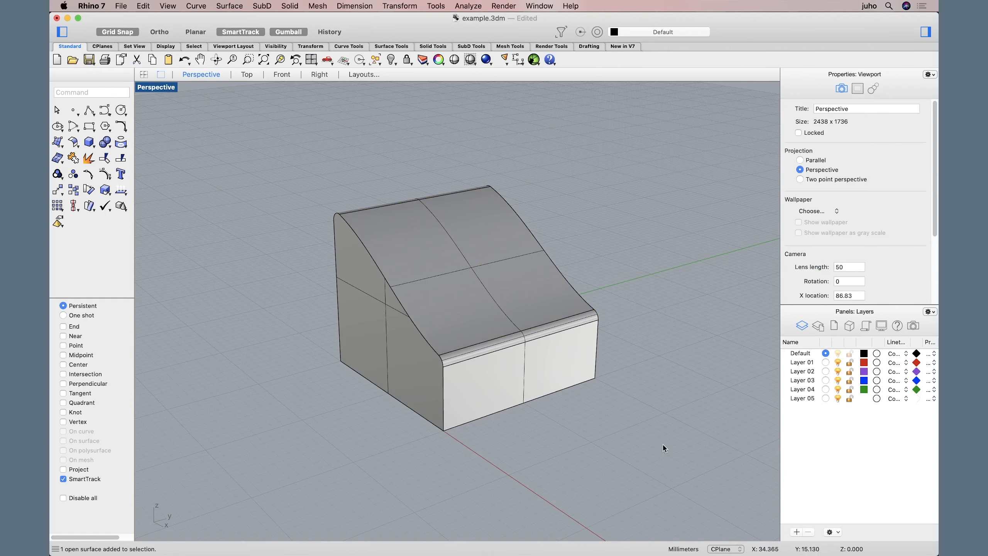
pyautogui.moveTo(663, 444); pyautogui.dragTo(238, 150)
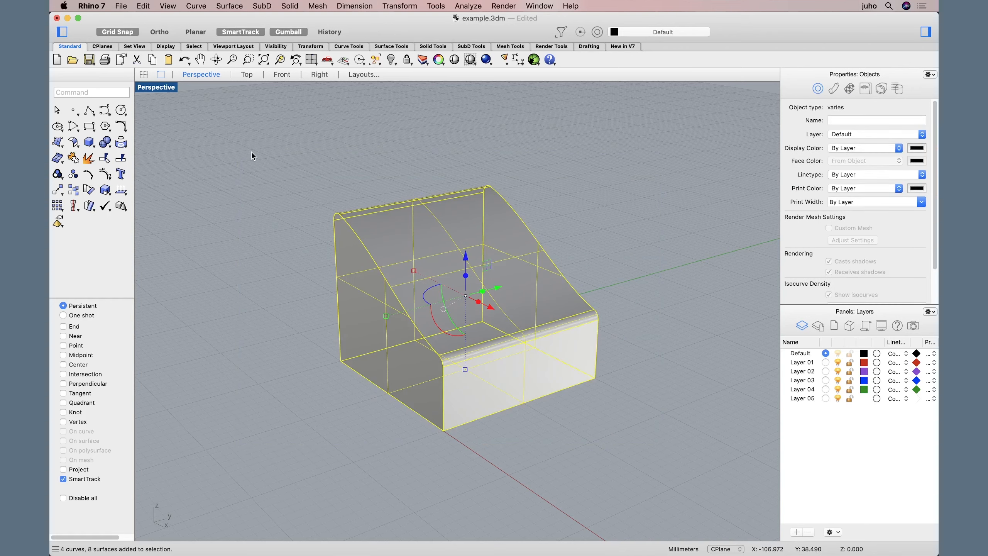
pyautogui.click(289, 7)
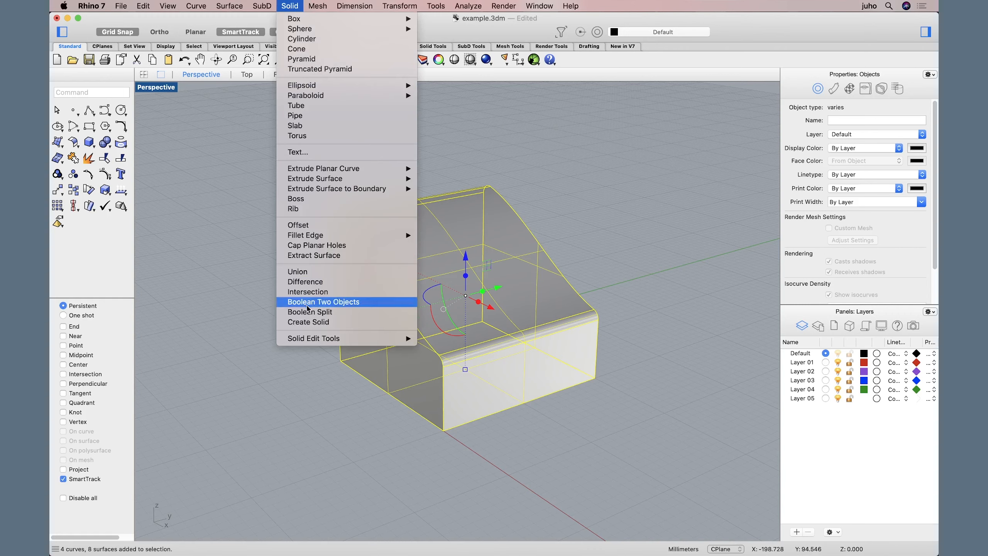
pyautogui.click(360, 325)
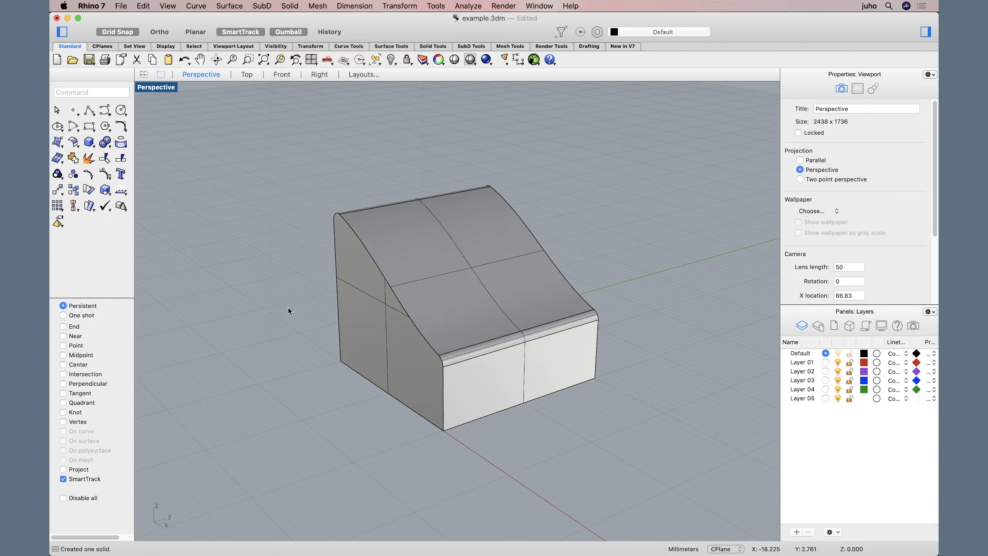
# Start exporting the closed solid in OBJ format as example-solid, replacing the existing file of that name
pyautogui.click(350, 269)
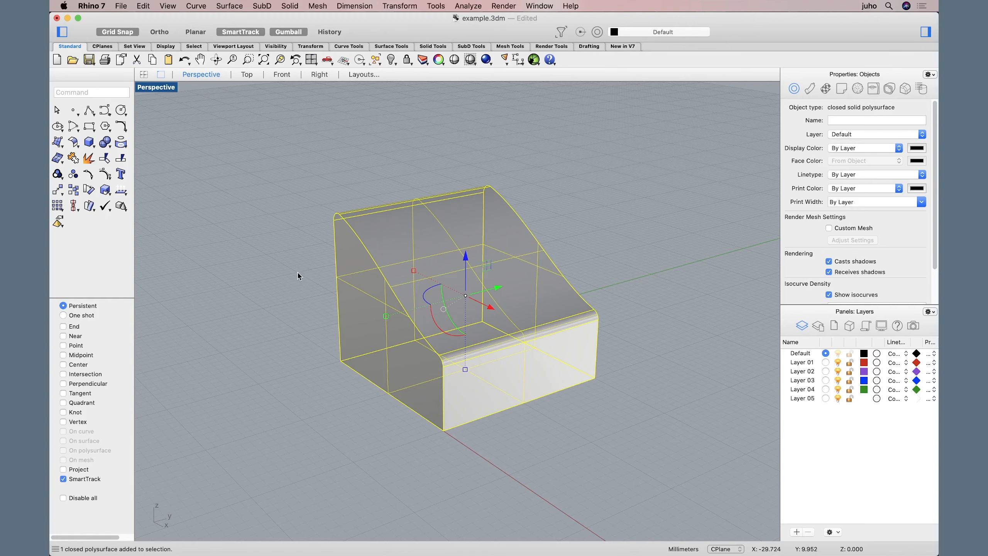
pyautogui.click(299, 276)
pyautogui.click(414, 255)
pyautogui.click(126, 7)
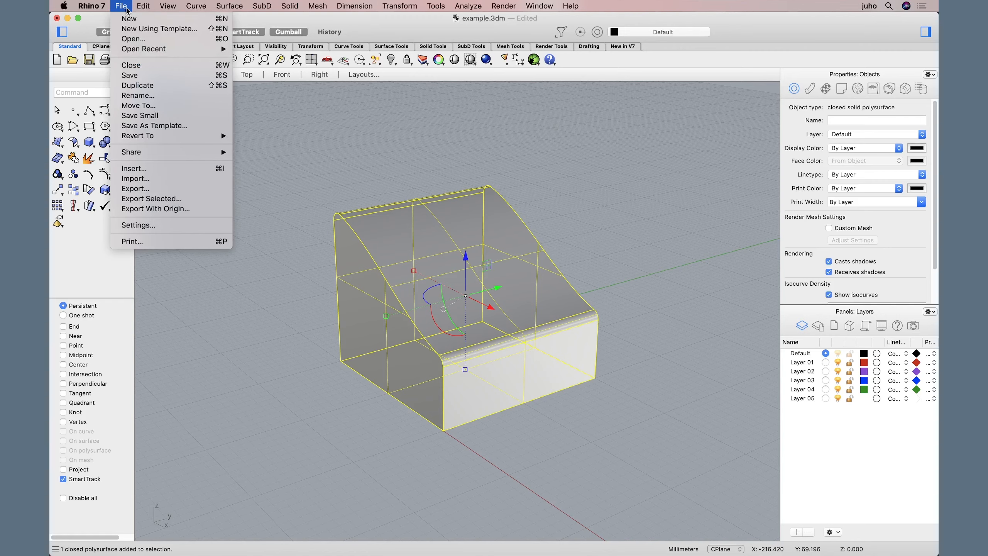
pyautogui.click(187, 199)
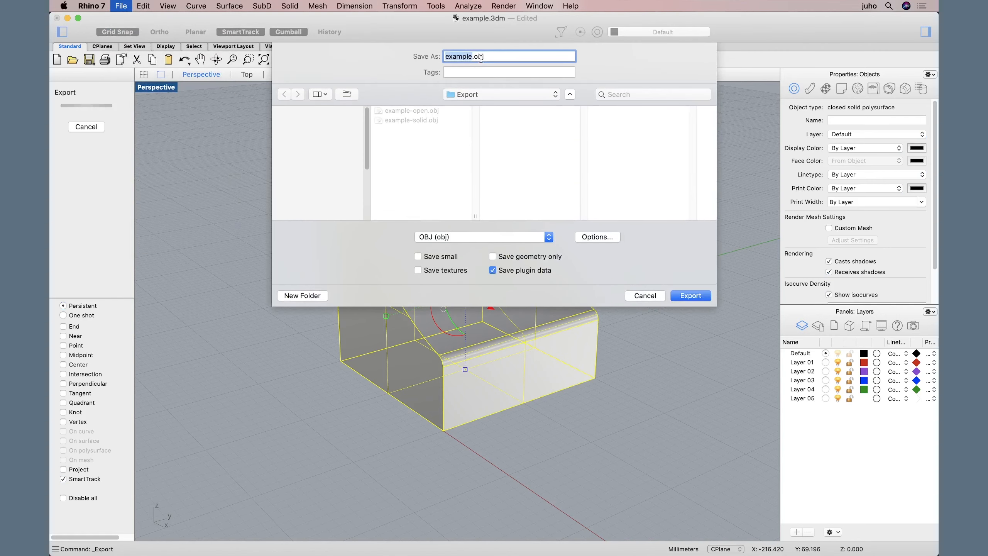
pyautogui.click(470, 56)
pyautogui.write('-solid')
pyautogui.click(700, 295)
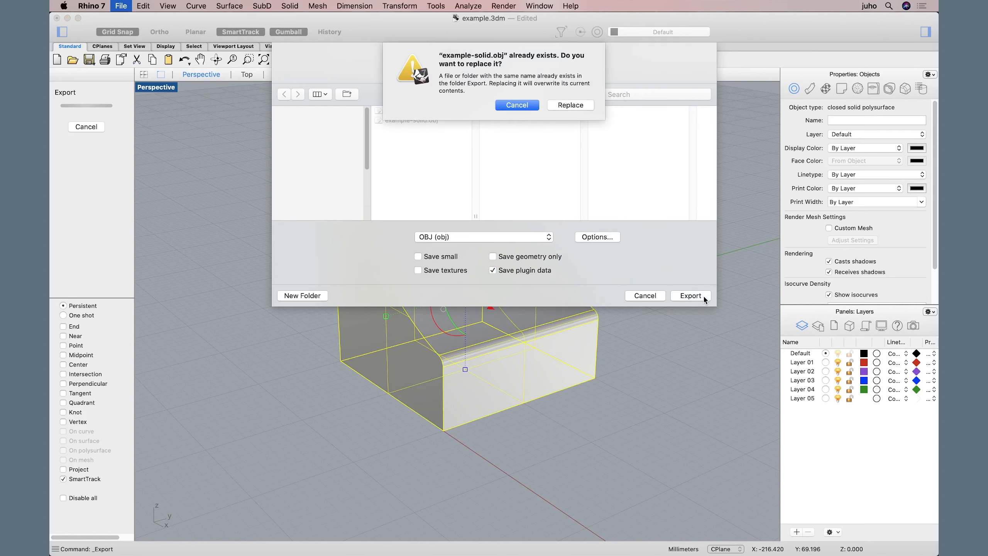
pyautogui.click(571, 105)
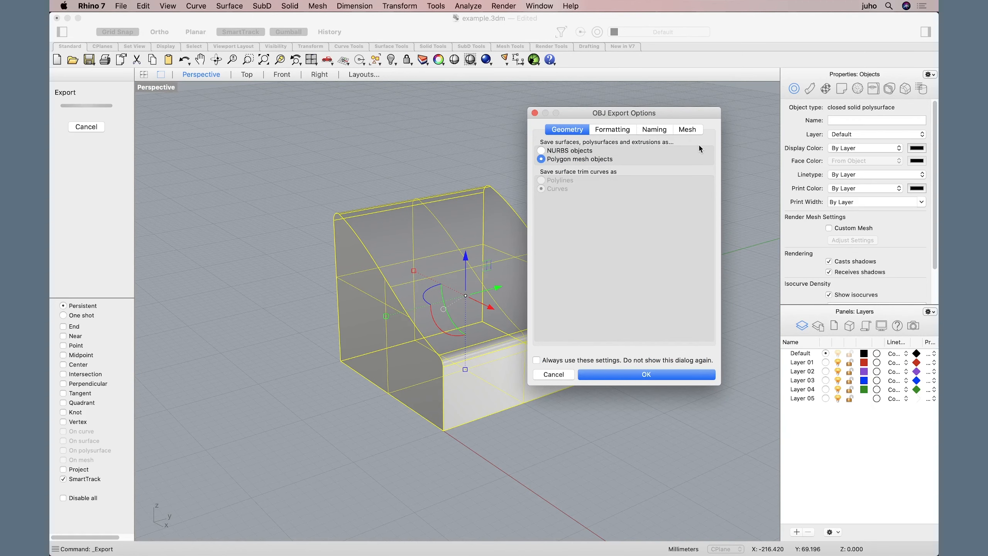
# Set the OBJ export's vertex welding to Welded, turn off exporting open meshes, and accept the options
pyautogui.click(624, 133)
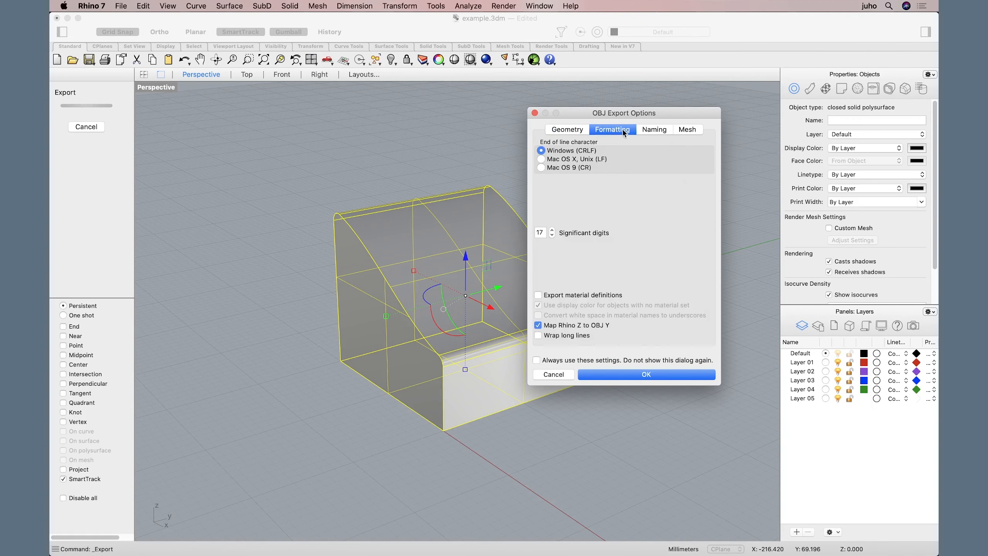
pyautogui.click(653, 131)
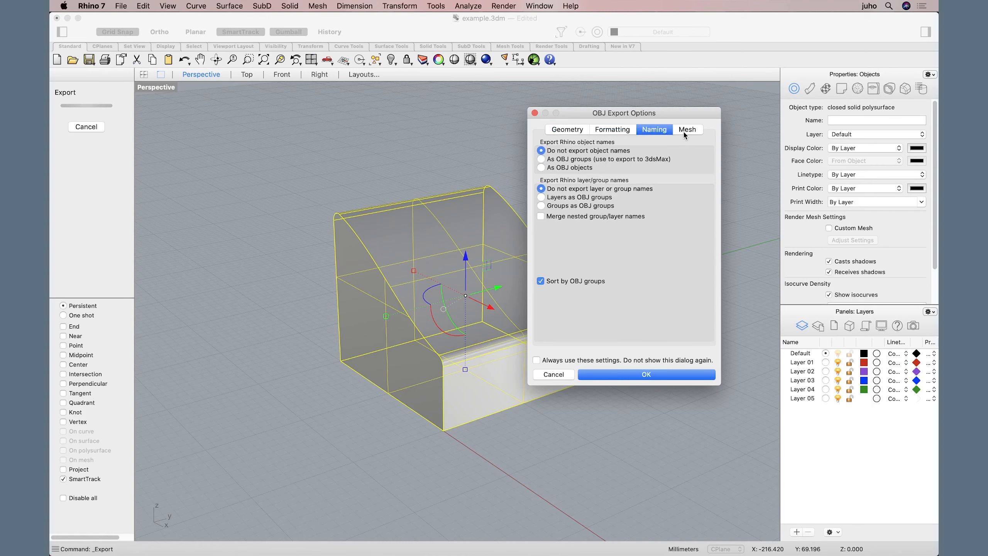
pyautogui.click(687, 132)
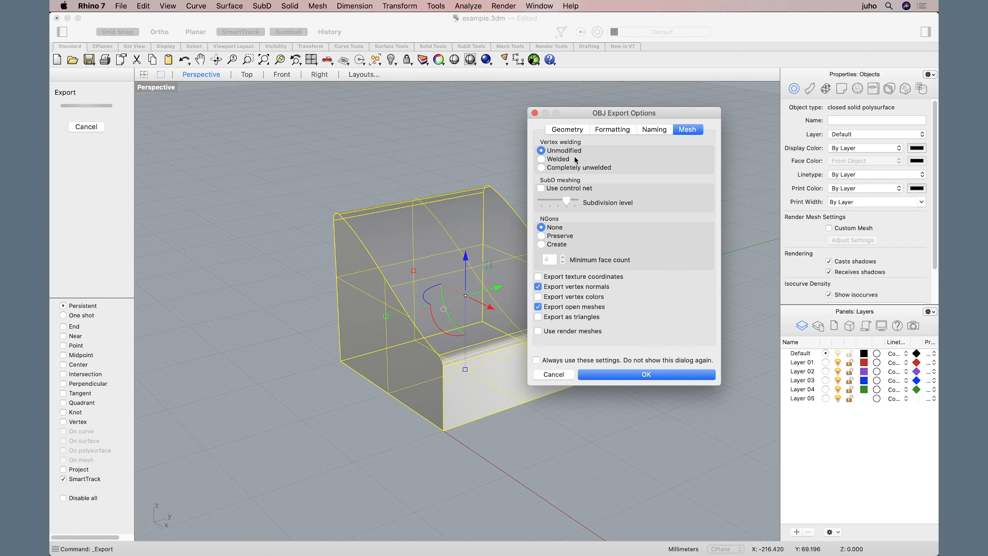
pyautogui.click(559, 163)
pyautogui.click(539, 308)
pyautogui.click(684, 376)
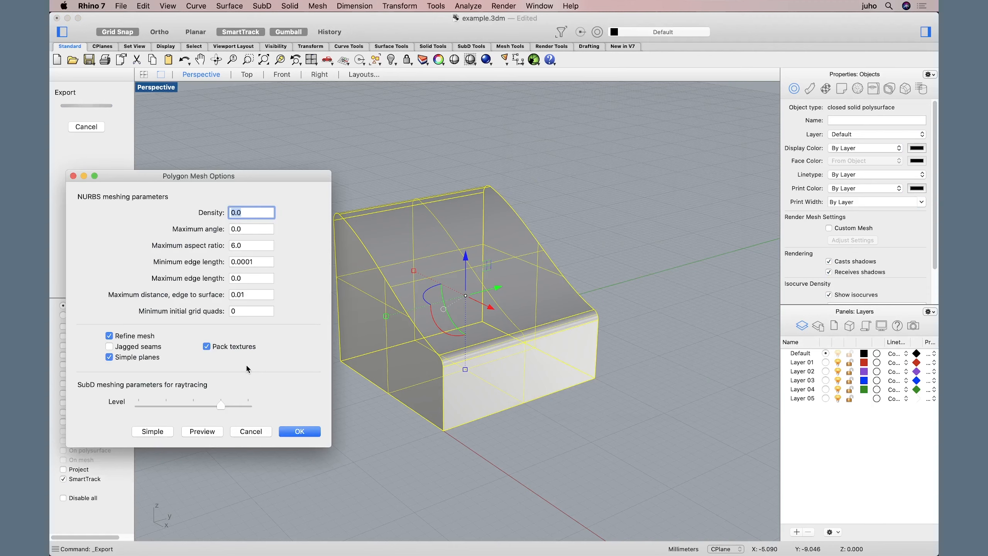
# Preview the polygon mesh of the closed solid and accept the meshing parameters to finish the export
pyautogui.click(202, 431)
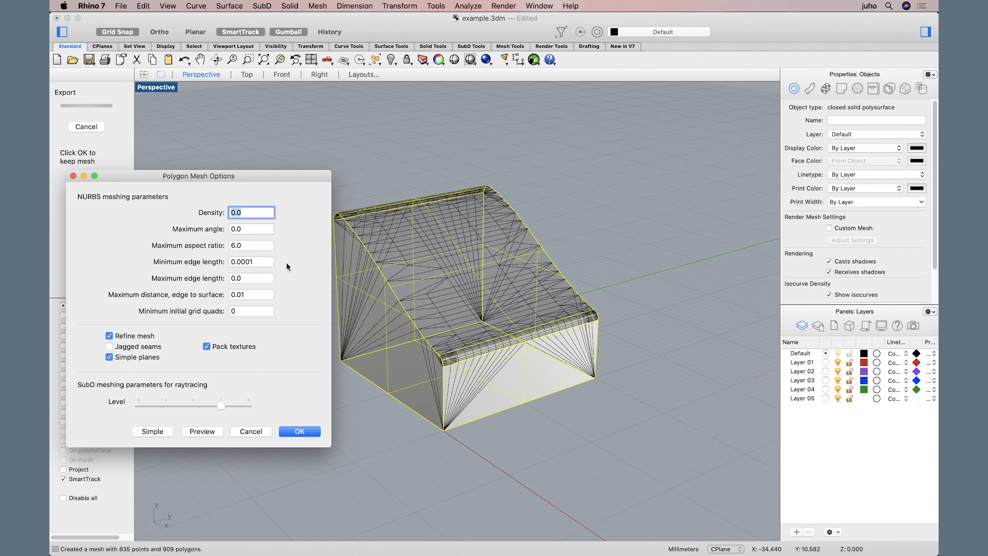
pyautogui.click(300, 431)
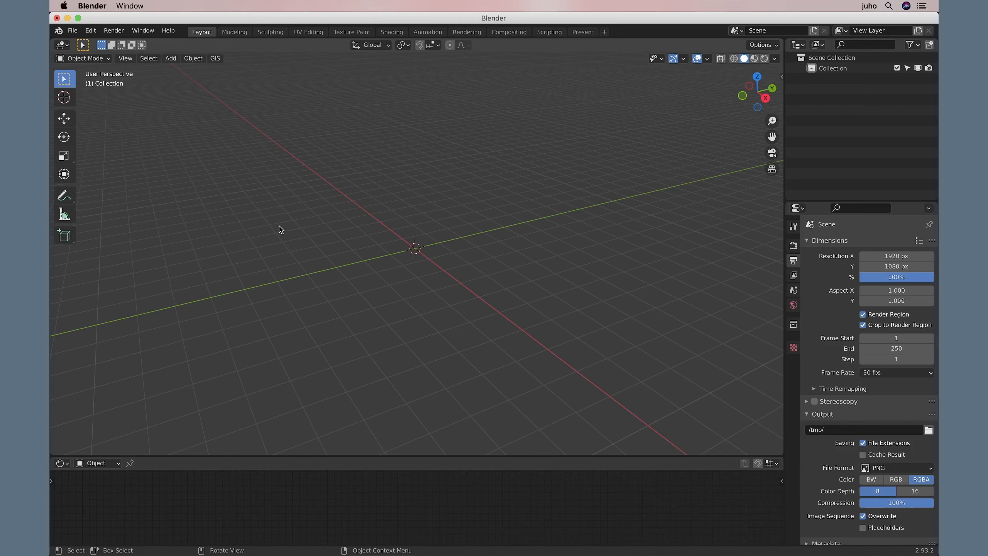
# Switch to Blender, open the preferences, and search the add-ons for obj
pyautogui.click(73, 31)
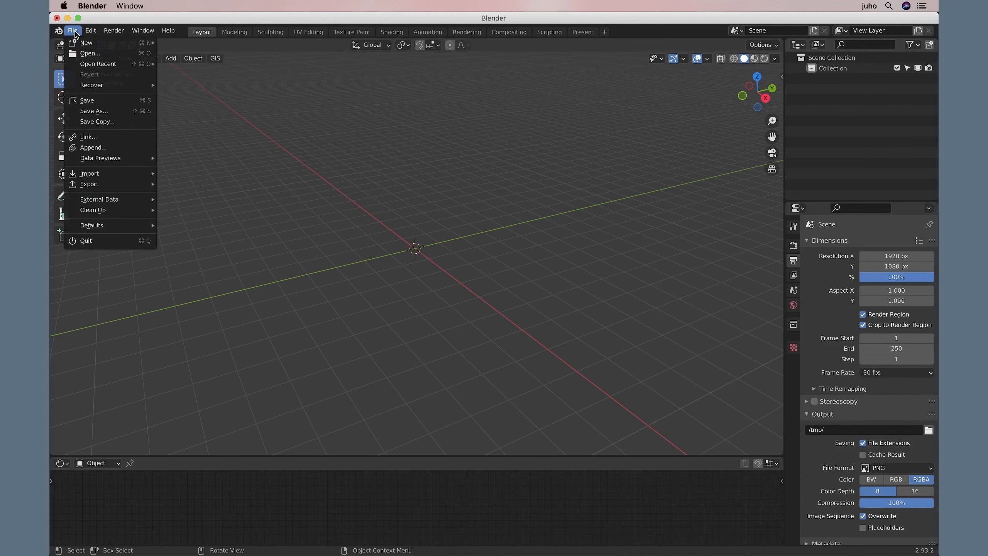
pyautogui.moveTo(127, 168)
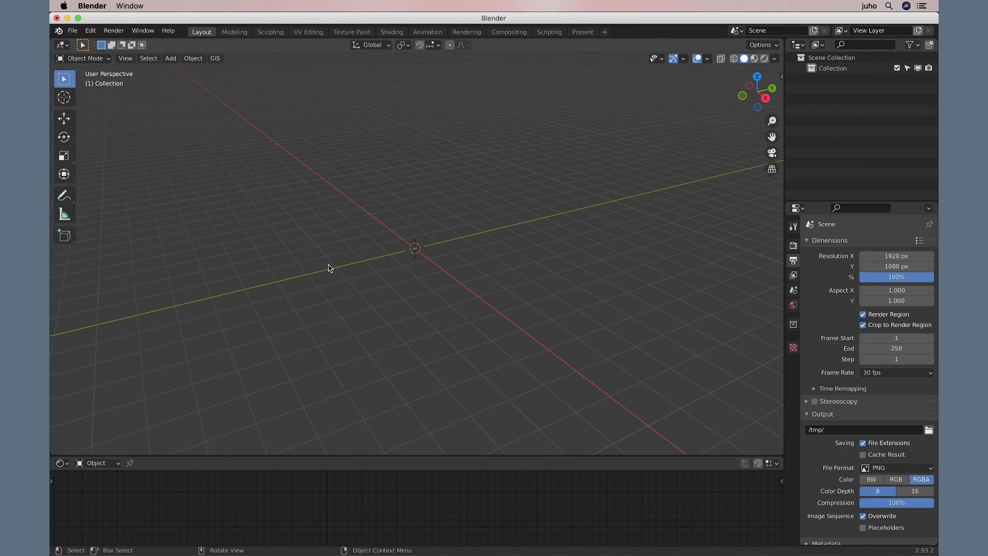
pyautogui.click(92, 32)
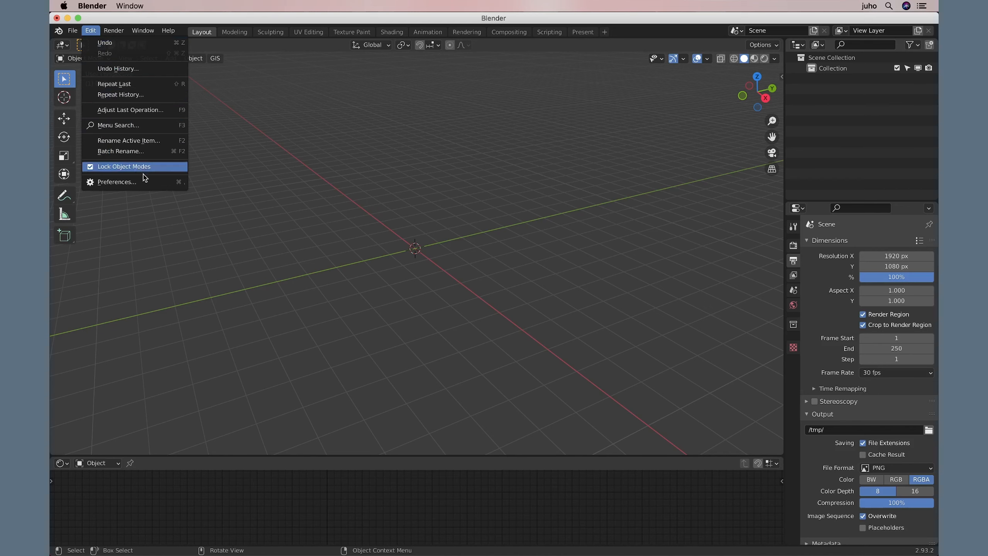
pyautogui.click(154, 186)
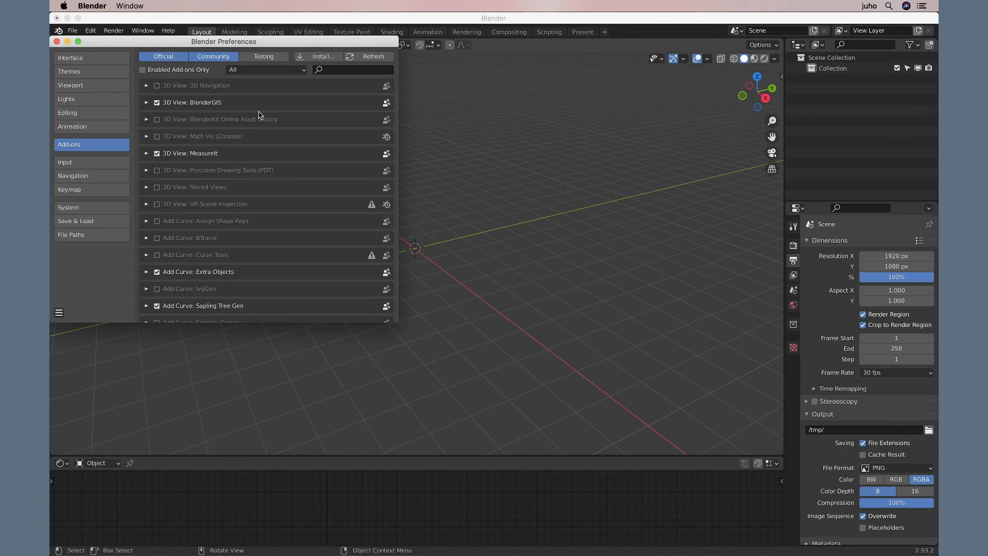
pyautogui.click(353, 70)
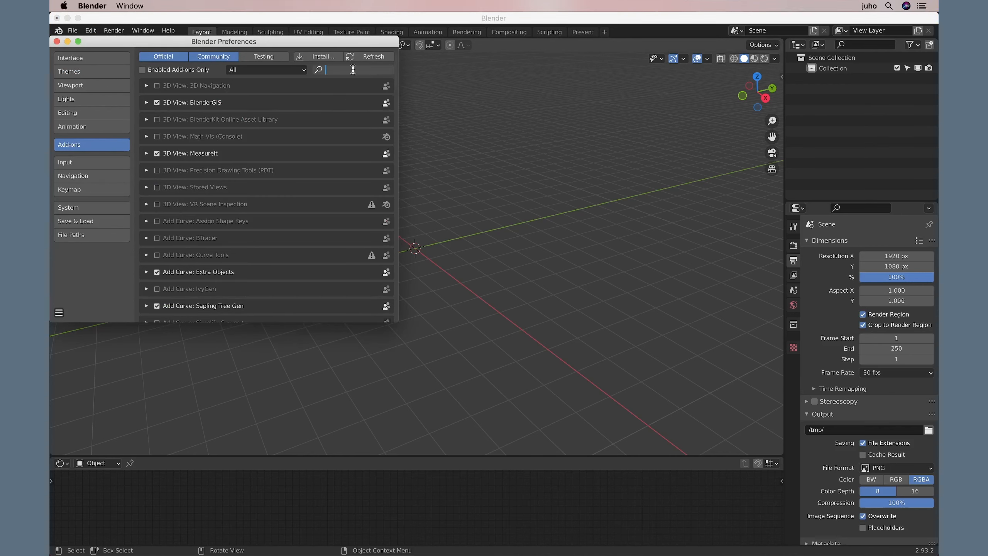
pyautogui.write('obj')
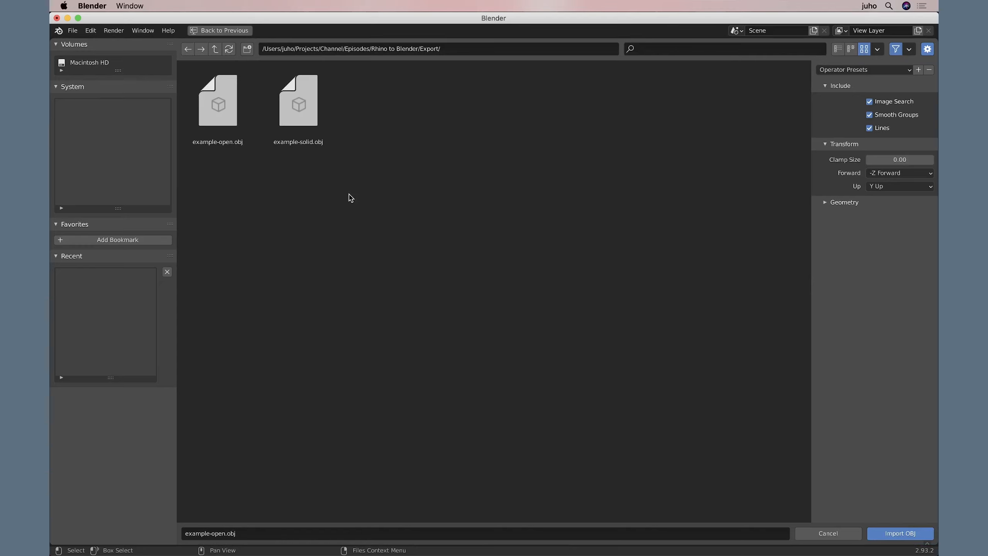
# Import example-open.obj from the Export folder and make the imported object active
pyautogui.click(232, 93)
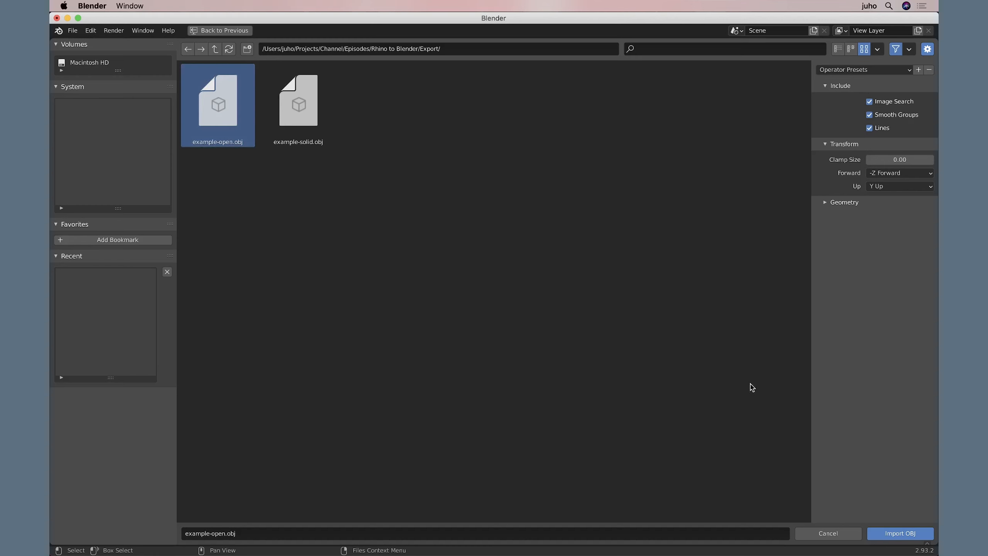
pyautogui.click(914, 534)
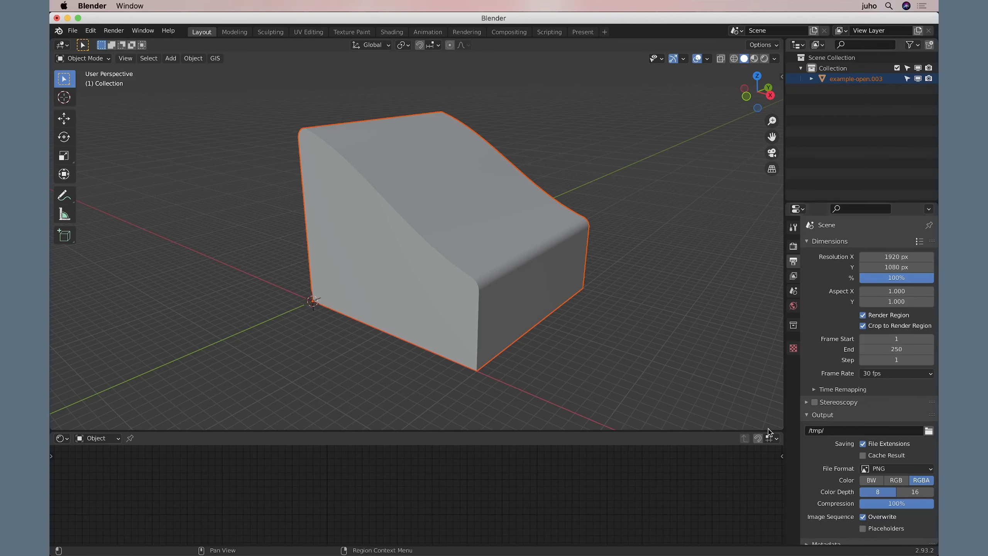
pyautogui.click(633, 311)
pyautogui.click(372, 235)
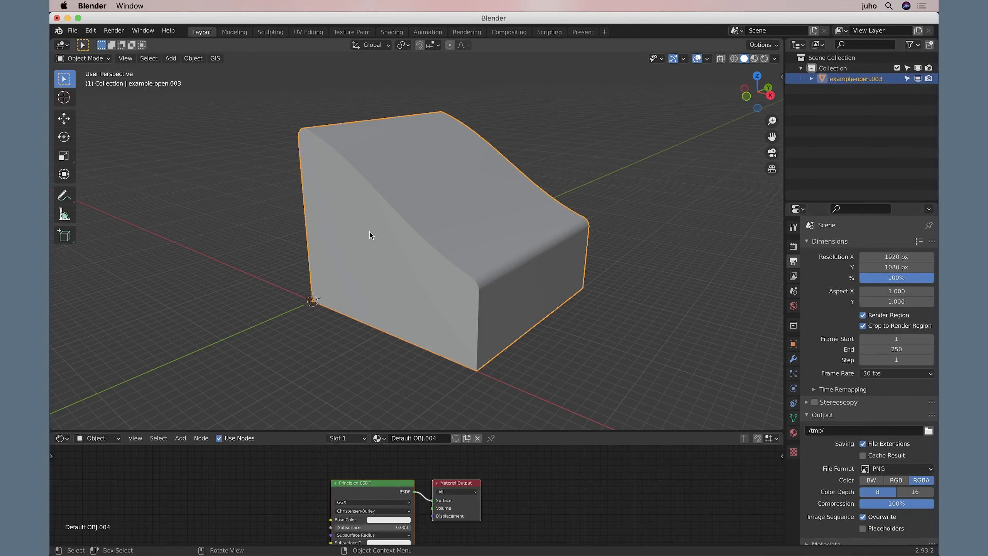
pyautogui.moveTo(444, 292)
pyautogui.mouseDown(button='middle')
pyautogui.moveTo(430, 304)
pyautogui.moveTo(322, 274)
pyautogui.moveTo(445, 299)
pyautogui.moveTo(444, 287)
pyautogui.mouseUp(button='middle')
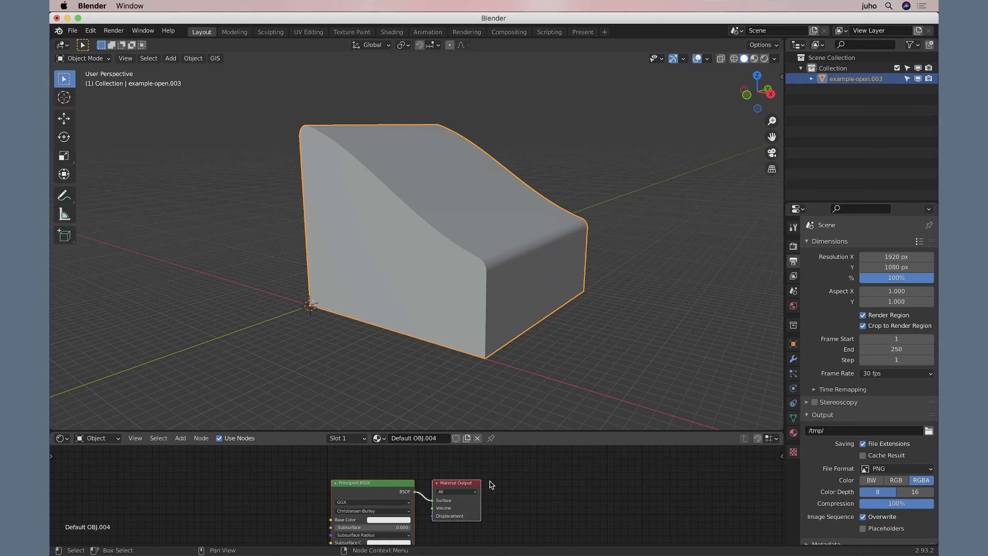
# Replace the imported object's default material with a new one and shift the Material Output node slightly upward
pyautogui.click(478, 439)
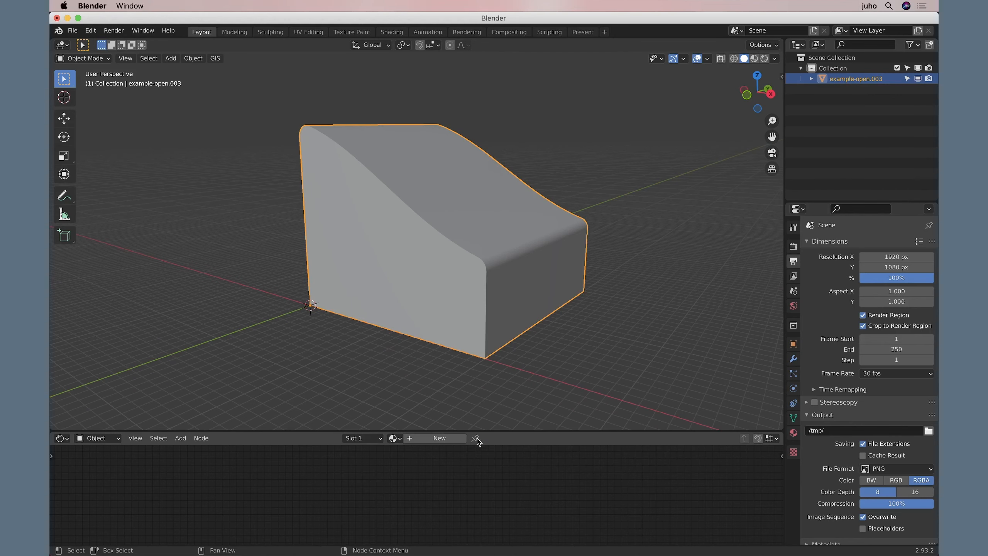
pyautogui.click(429, 439)
pyautogui.click(522, 487)
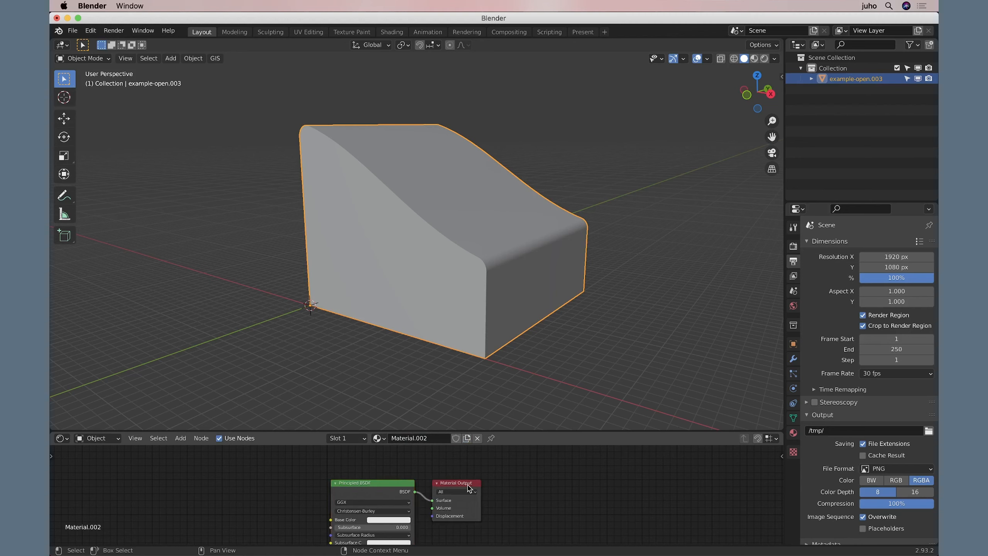
pyautogui.moveTo(465, 483); pyautogui.dragTo(468, 470)
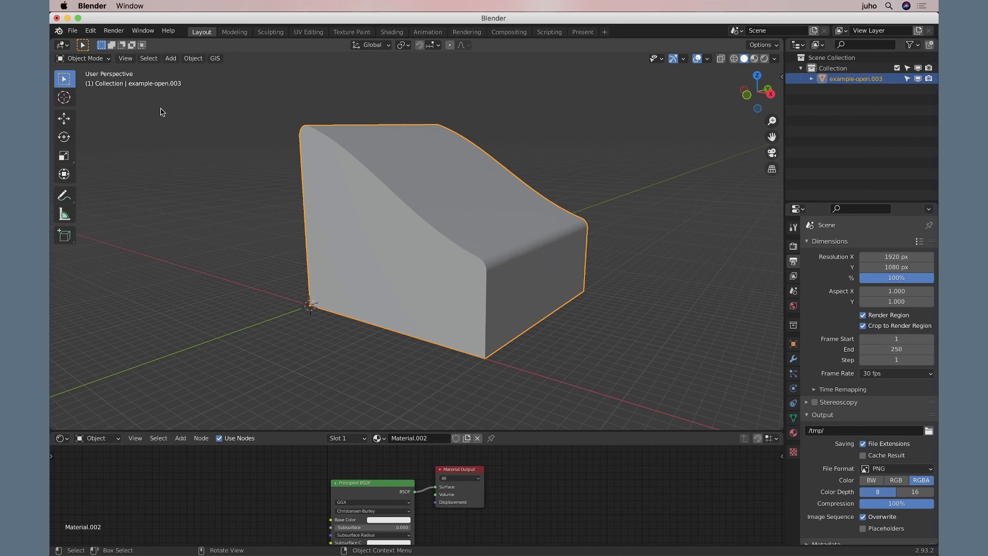
# Put the example-open object into Edit Mode and clear the mesh selection
pyautogui.click(98, 59)
pyautogui.click(94, 80)
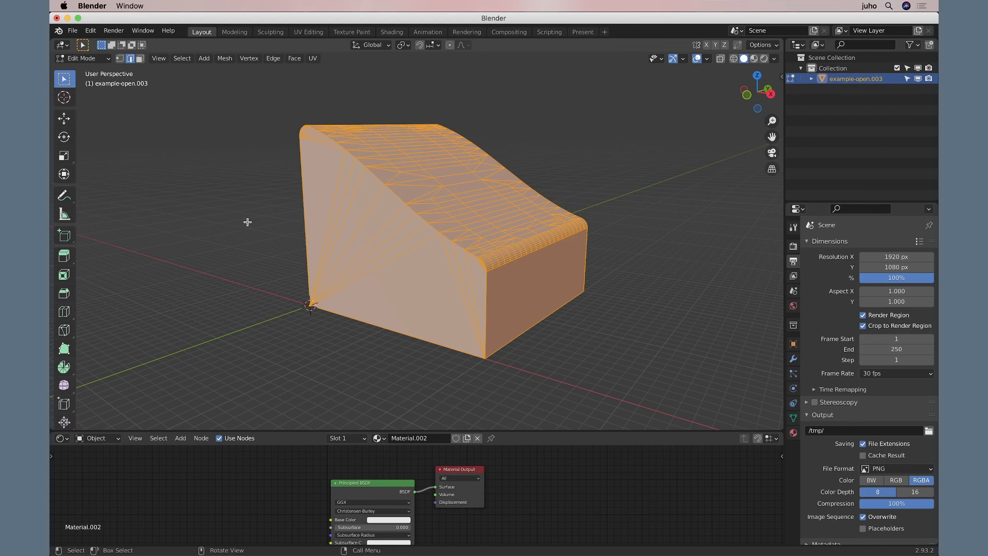
pyautogui.click(249, 199)
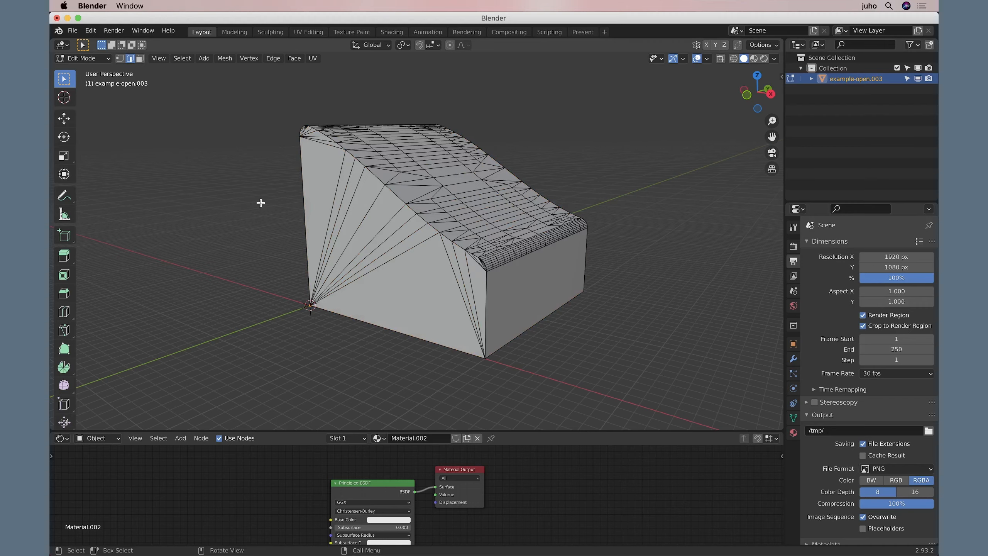
pyautogui.moveTo(263, 202); pyautogui.dragTo(257, 219, button='middle')
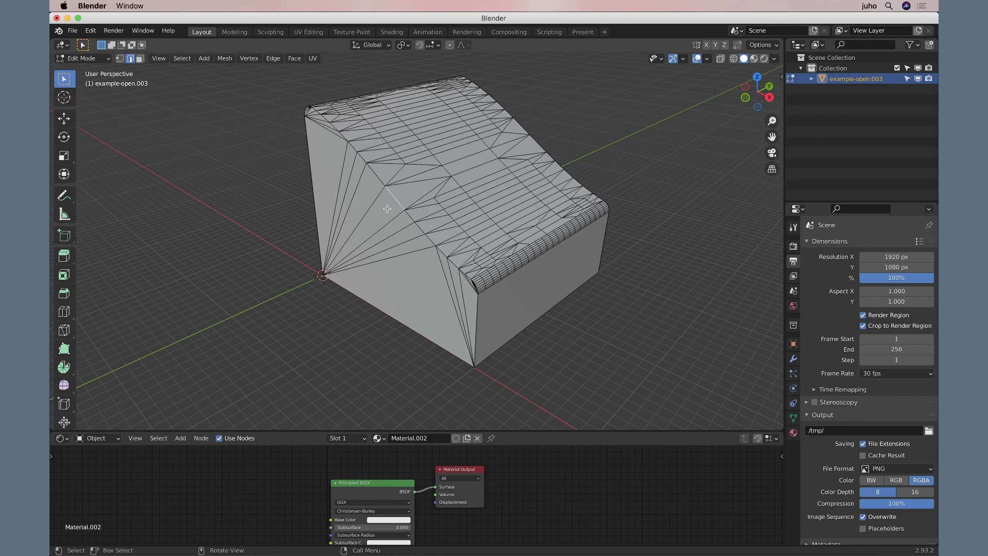
# Pull apart the two coincident edges on the curved side seam, moving one about 0.94 m inward and the other about 0.69 m outward
pyautogui.press('g')
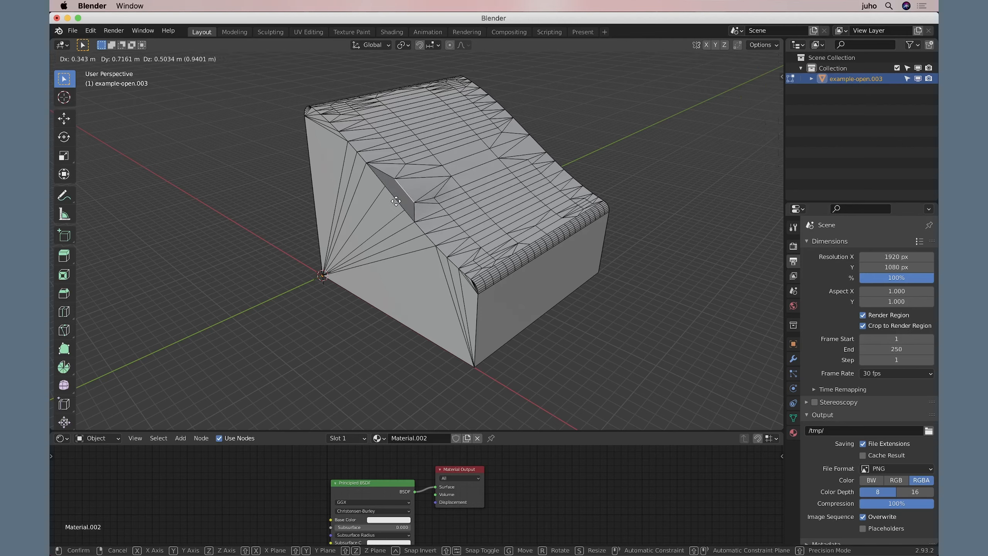
pyautogui.click(396, 206)
pyautogui.hotkey('ctrl', 'z')
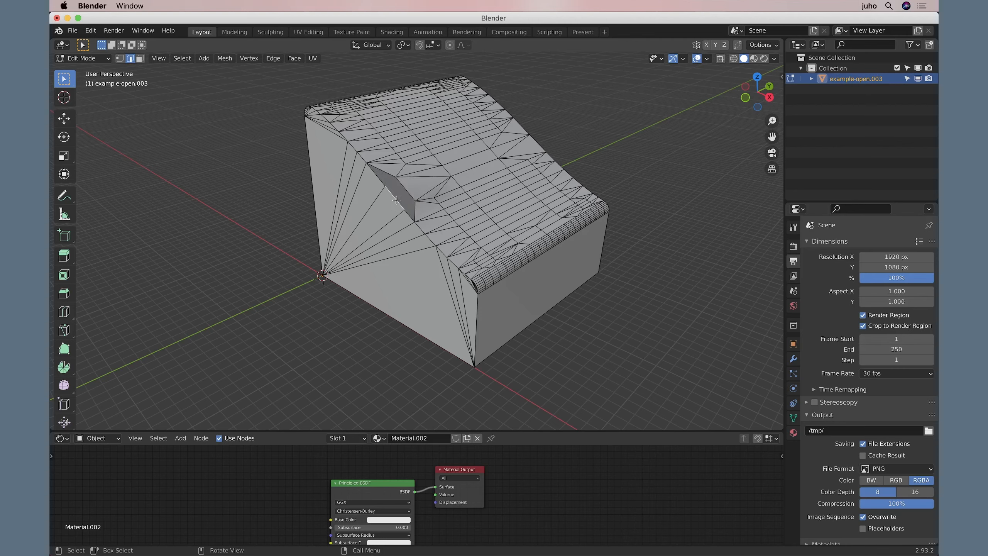
pyautogui.press('g')
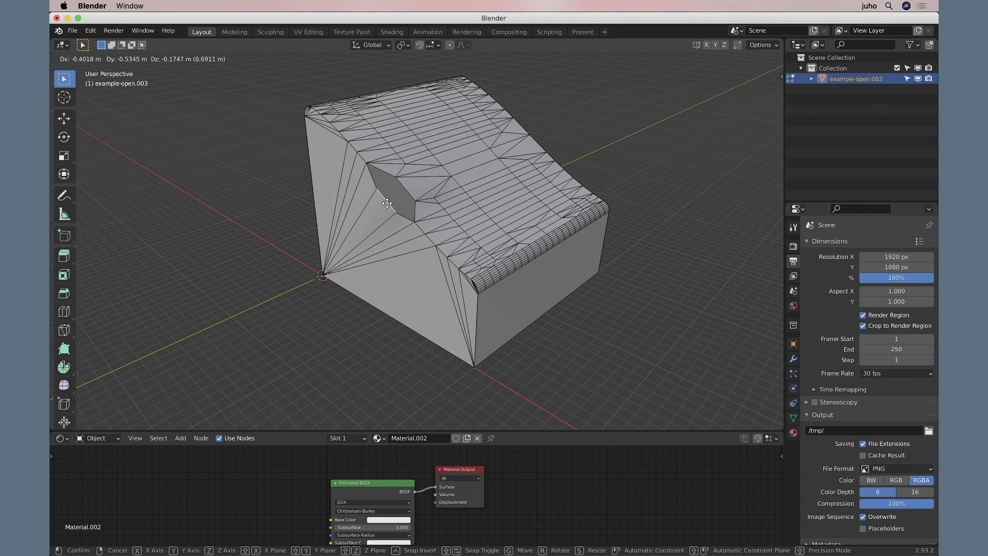
pyautogui.click(384, 203)
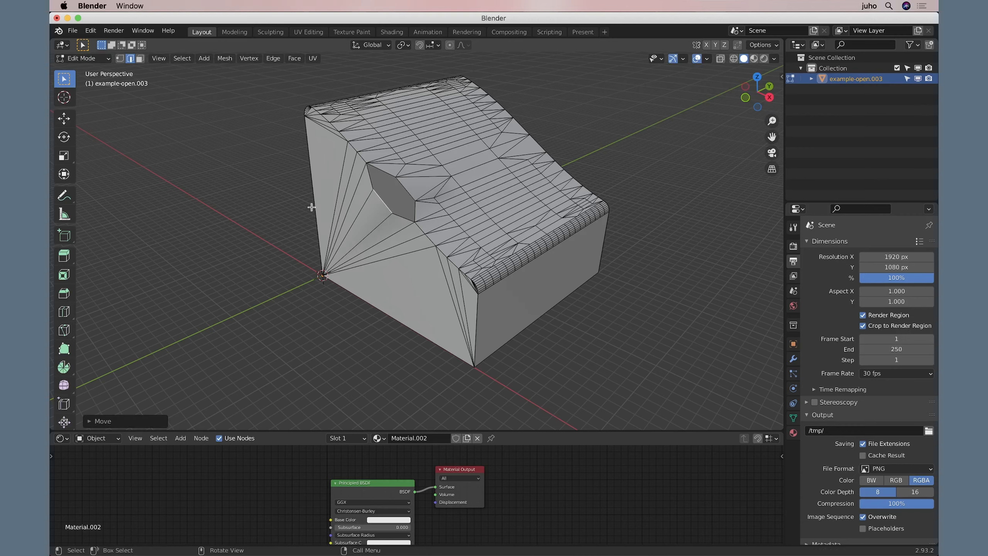
pyautogui.moveTo(306, 210); pyautogui.dragTo(335, 205, button='middle')
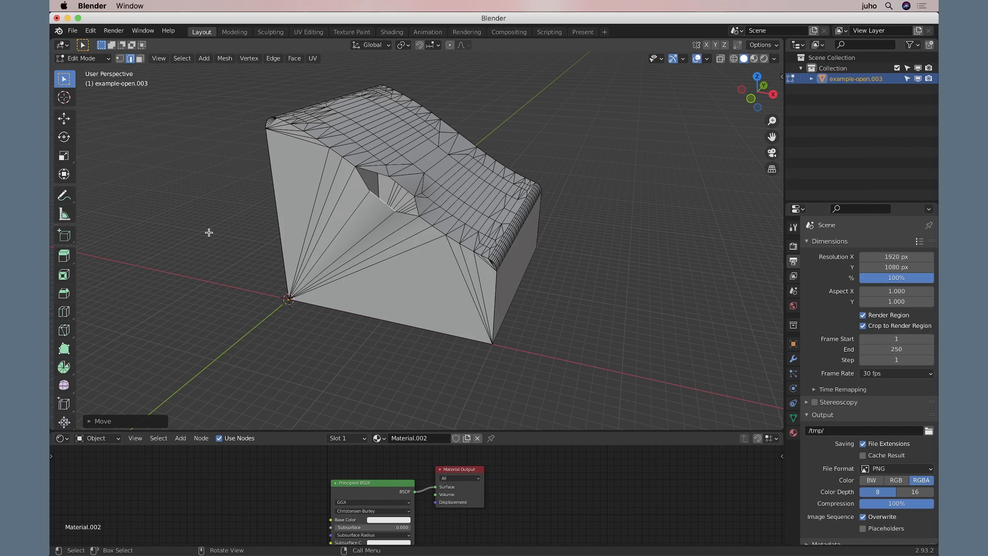
# Undo the edge moves on the open mesh
pyautogui.press('ctrl')
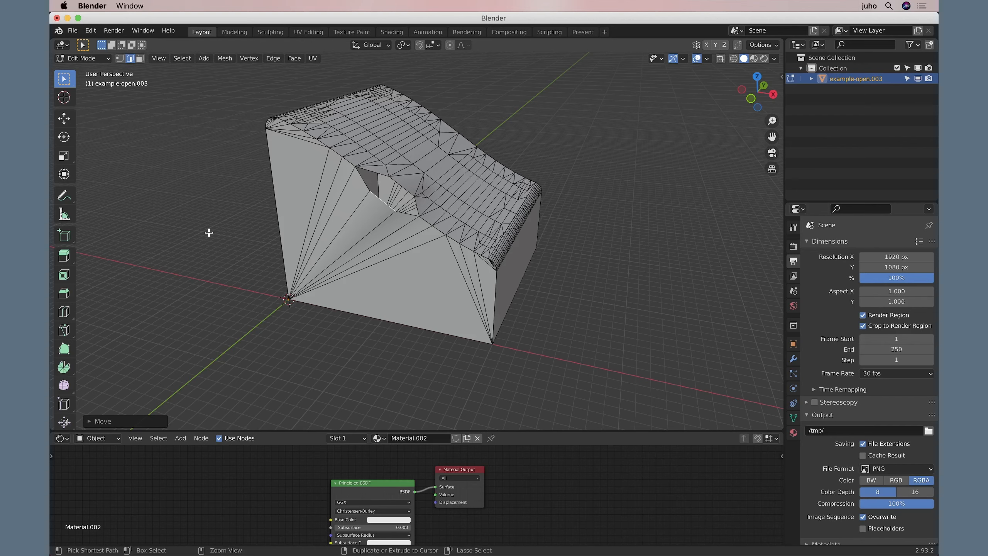
pyautogui.hotkey('ctrl', 'z')
pyautogui.hotkey('ctrl', 'z')
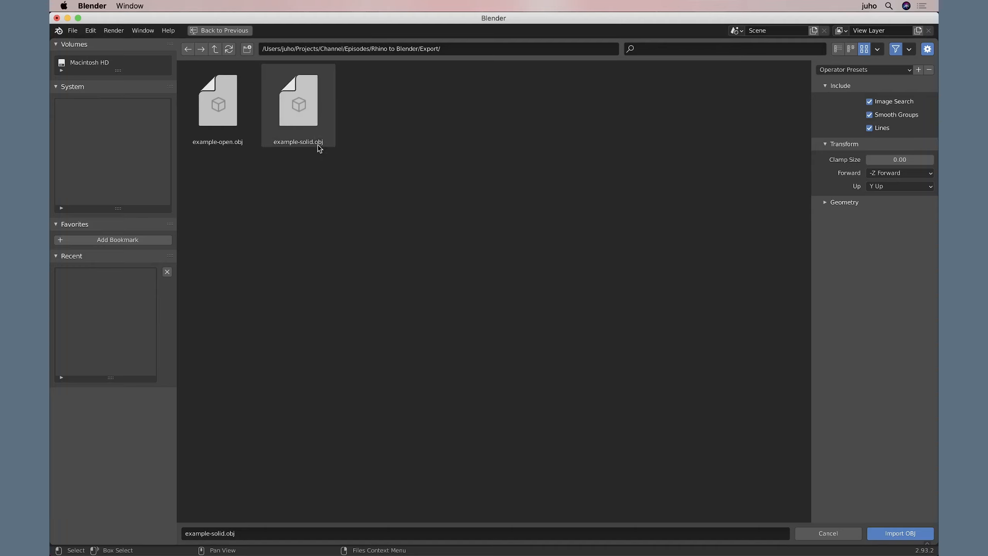
# Import example-solid.obj from the Export folder and open the mesh in Edit Mode with nothing selected
pyautogui.click(311, 116)
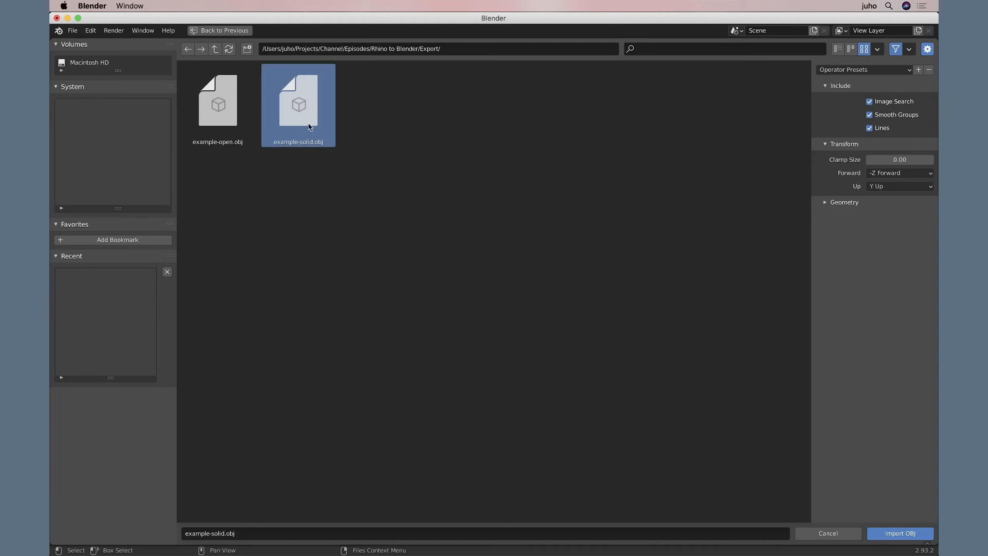
pyautogui.click(913, 533)
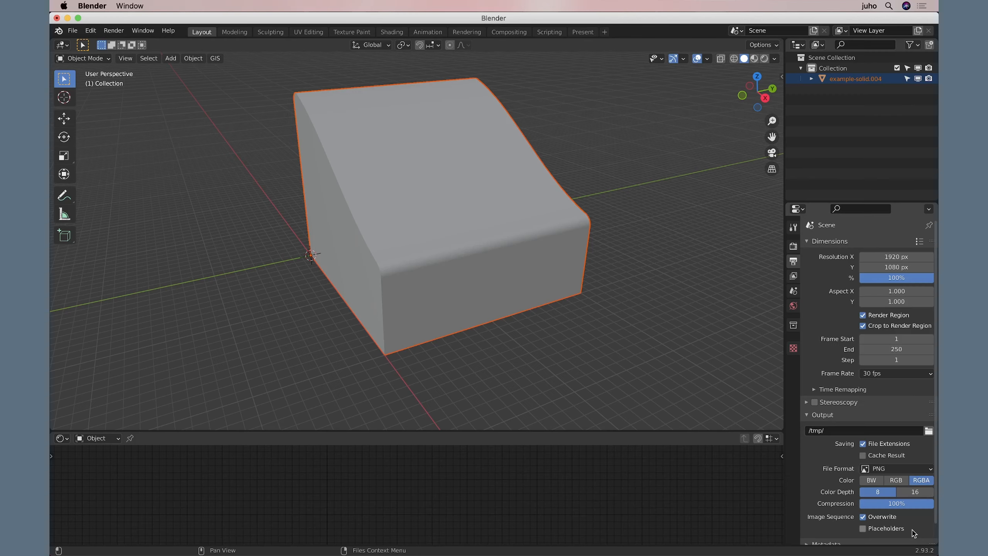
pyautogui.click(606, 371)
pyautogui.click(471, 294)
pyautogui.moveTo(471, 294); pyautogui.dragTo(491, 293, button='middle')
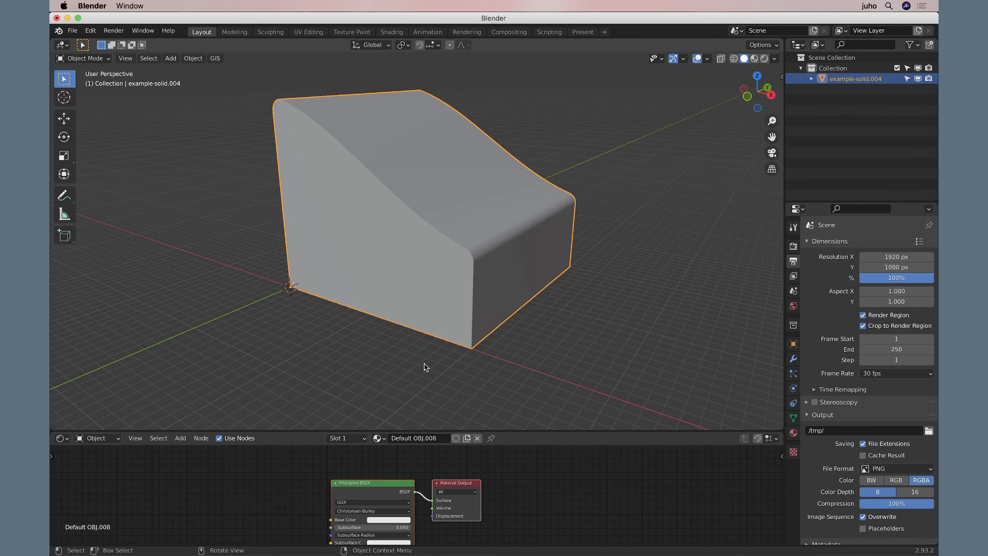
pyautogui.press('Tab')
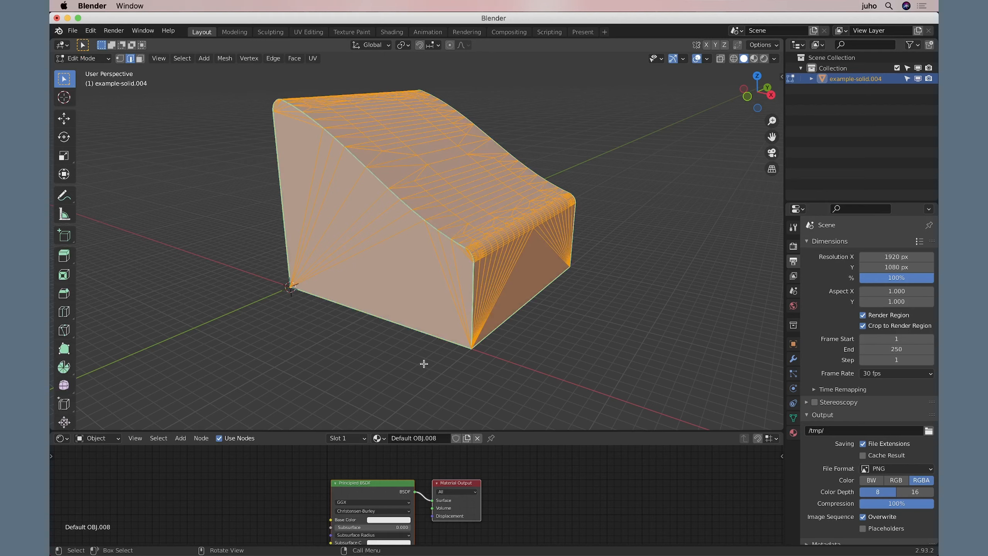
pyautogui.click(242, 208)
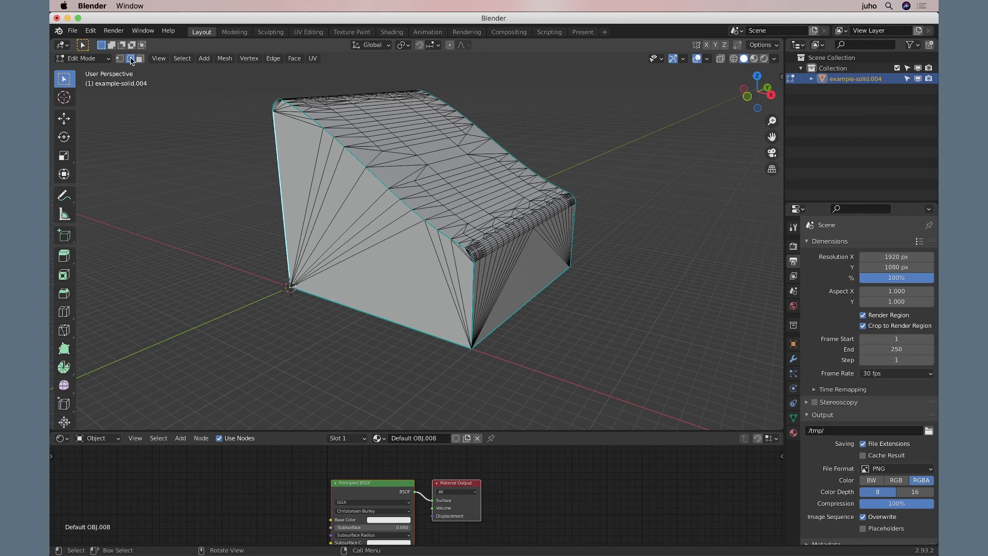
# Try moving one edge of the solid's curved side seam by about 0.62 m to test the weld, then cancel the move
pyautogui.click(383, 185)
pyautogui.press('g')
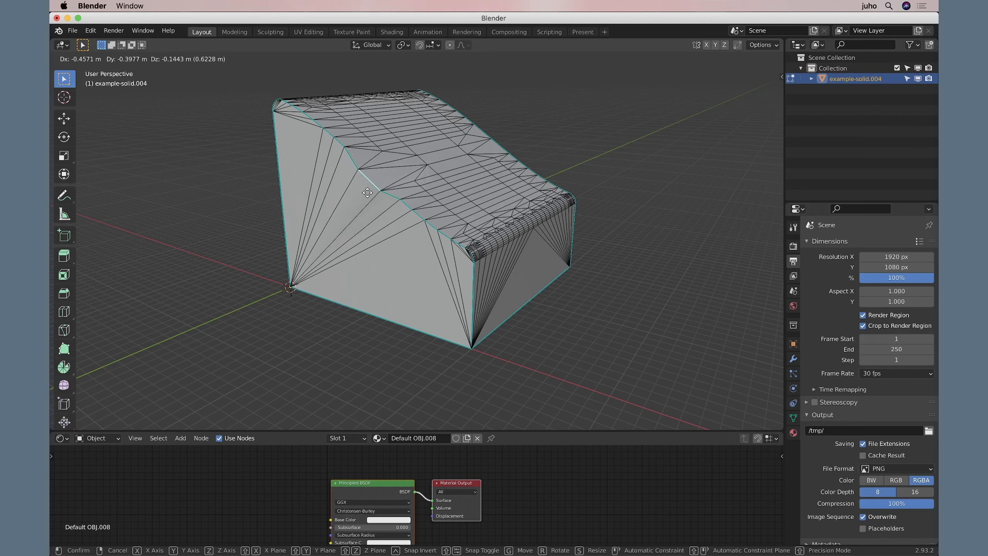
pyautogui.press('Escape')
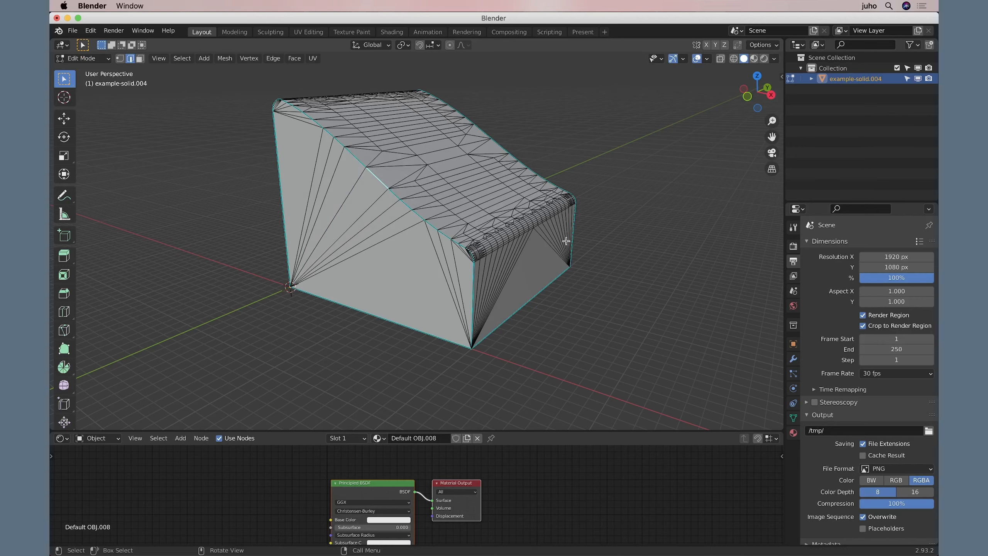
pyautogui.moveTo(627, 199)
pyautogui.mouseDown(button='middle')
pyautogui.moveTo(590, 188)
pyautogui.moveTo(597, 177)
pyautogui.moveTo(616, 183)
pyautogui.mouseUp(button='middle')
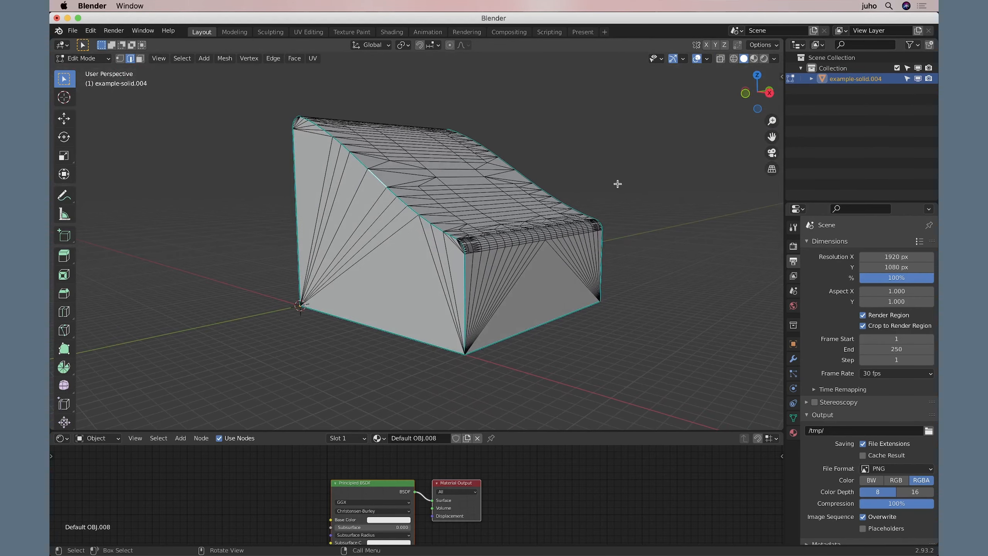